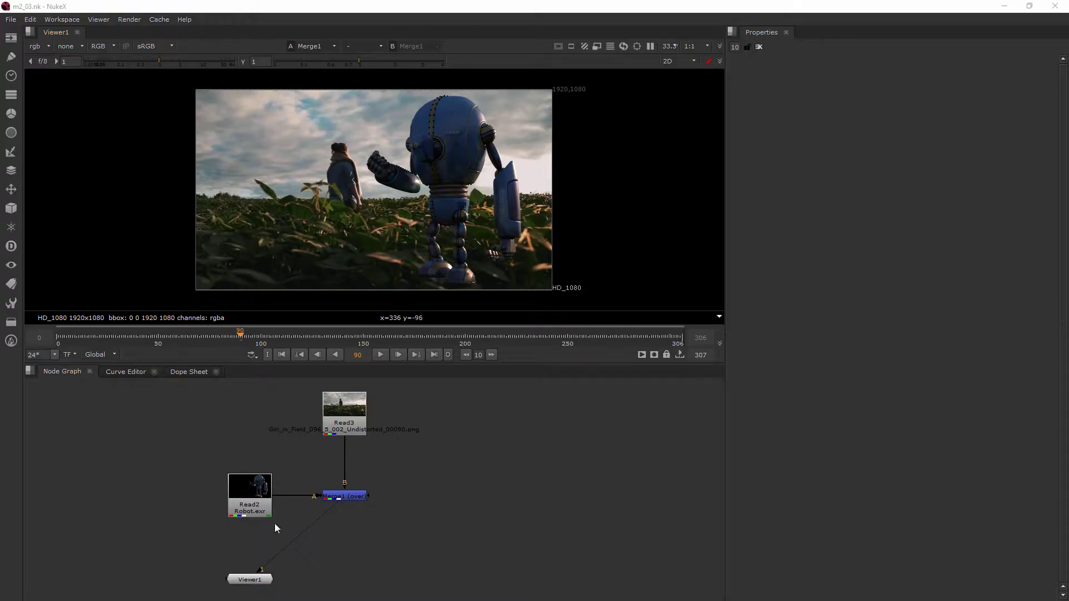
Add a Shuffle node fed by the Robot.exr Read and pipe Viewer1 into it
{"action": "middle_click_drag", "start_coordinate": [269, 536], "coordinate": [262, 482]}
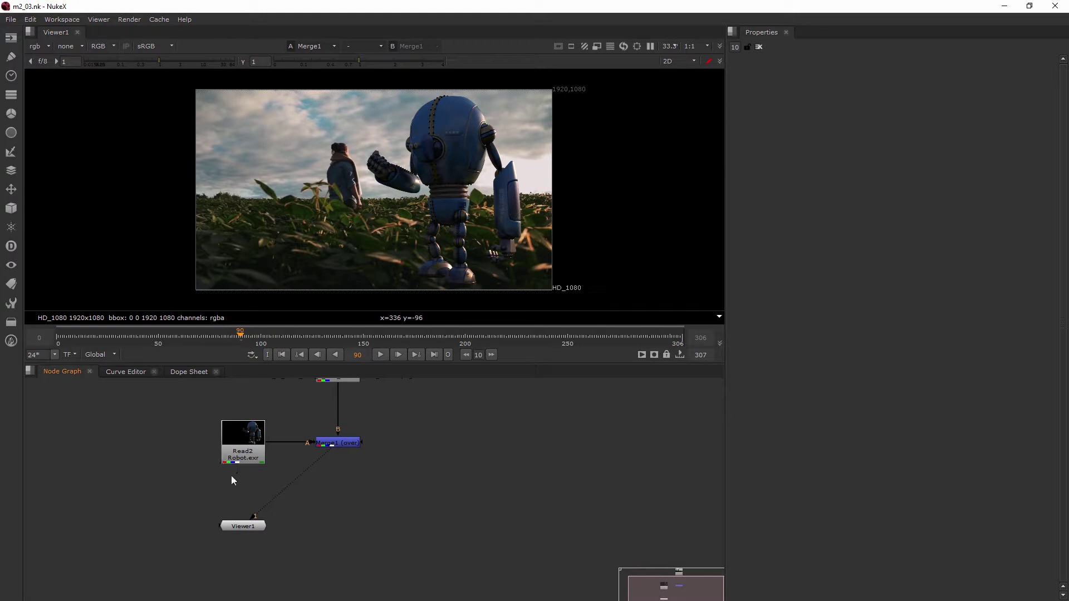
{"action": "key", "text": "Tab"}
{"action": "type", "text": "shuffl"}
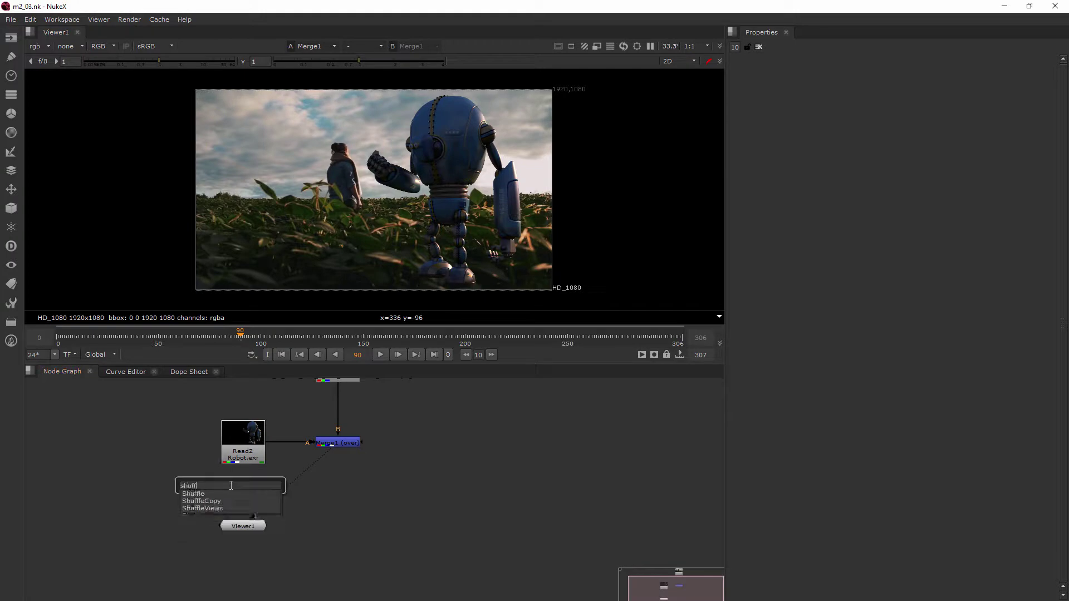
{"action": "left_click", "coordinate": [192, 494]}
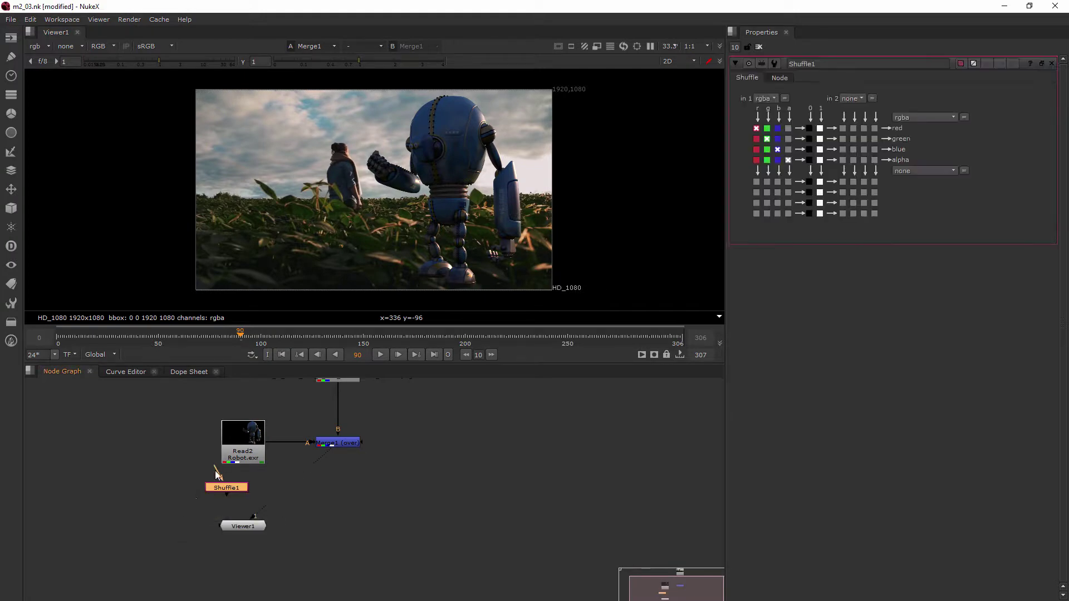
{"action": "left_click_drag", "start_coordinate": [218, 475], "coordinate": [252, 486]}
{"action": "left_click_drag", "start_coordinate": [319, 457], "coordinate": [248, 485]}
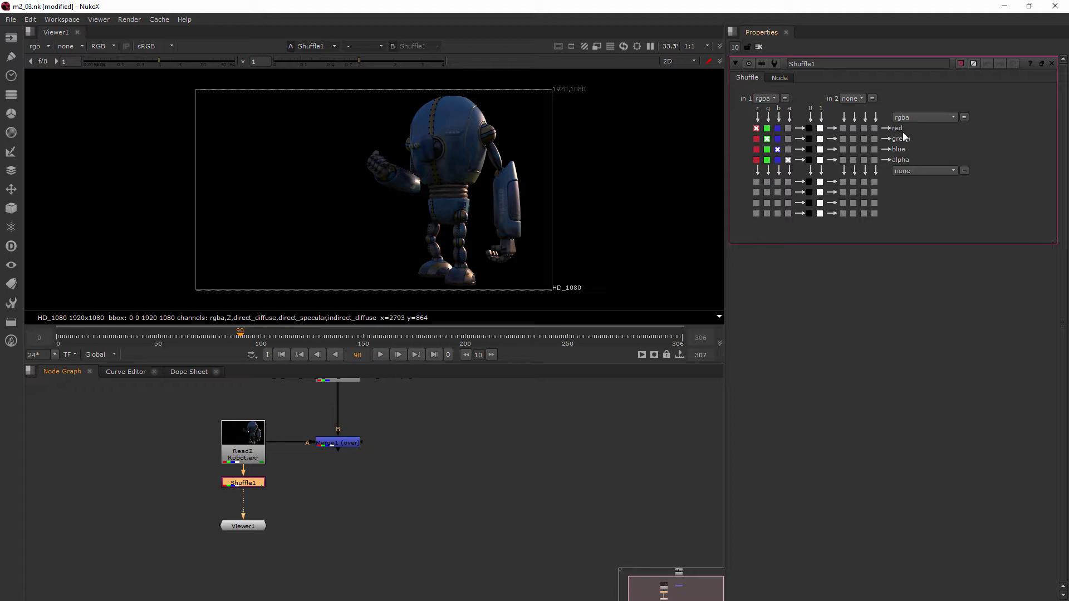
Zero the Shuffle's red, green, blue and alpha outputs, then route input green back to green
{"action": "left_click", "coordinate": [810, 128]}
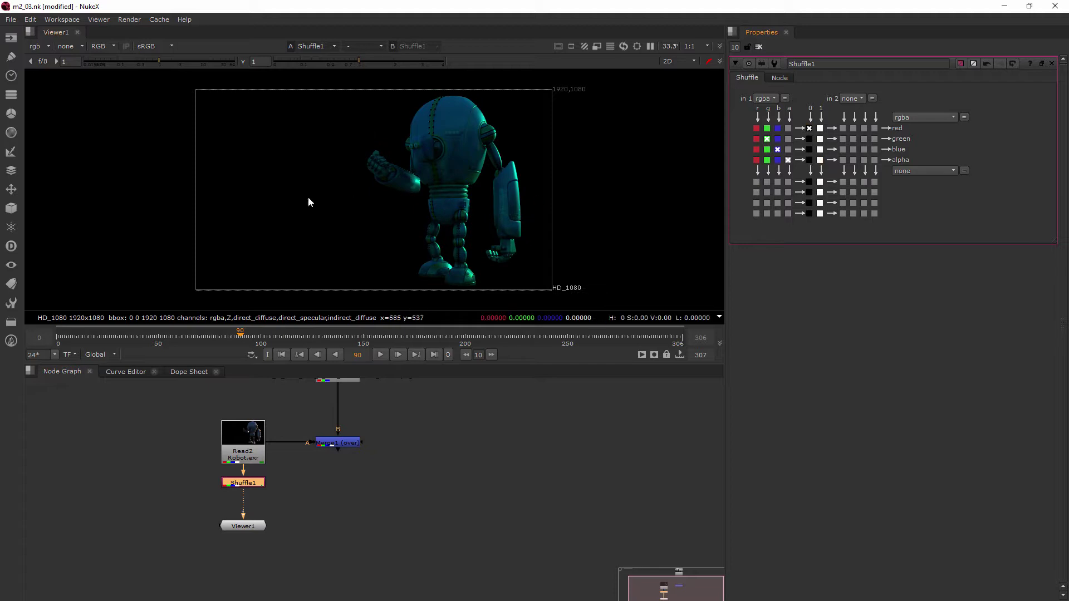
{"action": "left_click", "coordinate": [809, 138]}
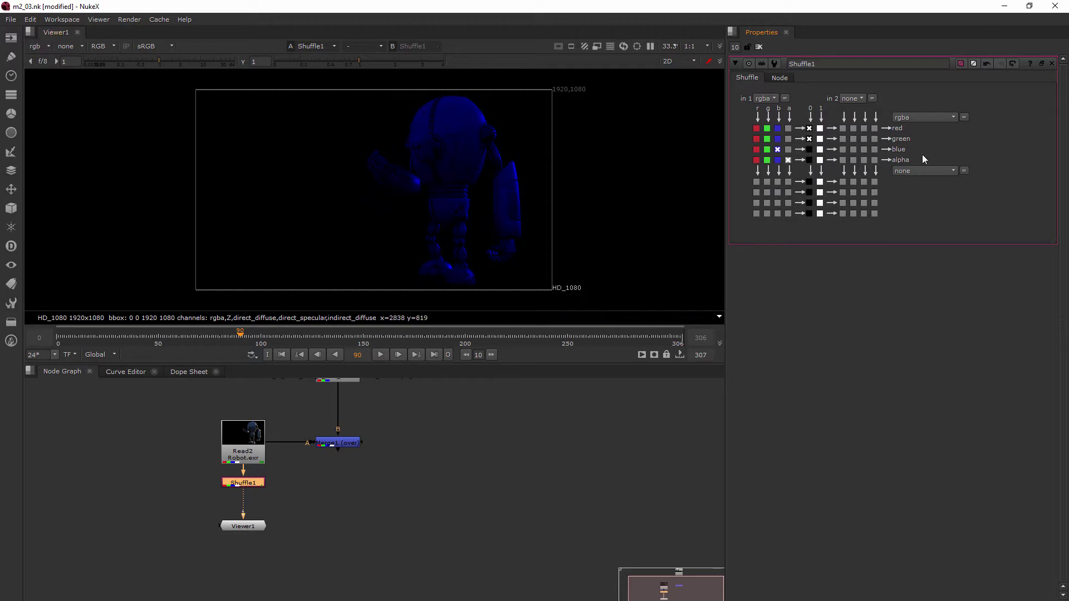
{"action": "left_click", "coordinate": [809, 149]}
{"action": "left_click", "coordinate": [809, 160]}
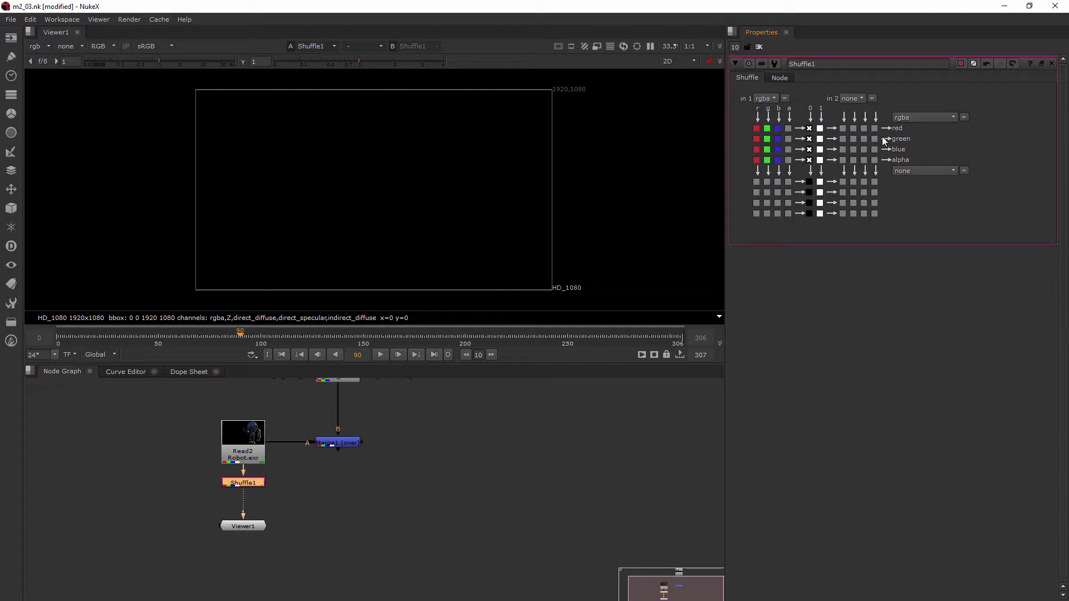
{"action": "left_click", "coordinate": [766, 139]}
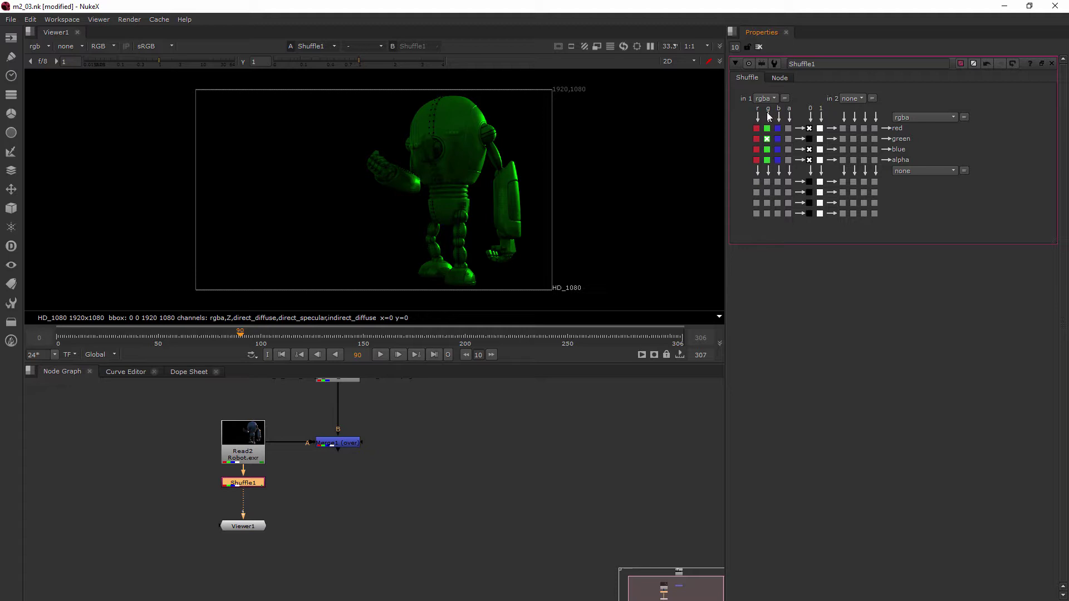
Check the green channel in the viewer, return to RGB, and zero the green output again
{"action": "left_click", "coordinate": [112, 46]}
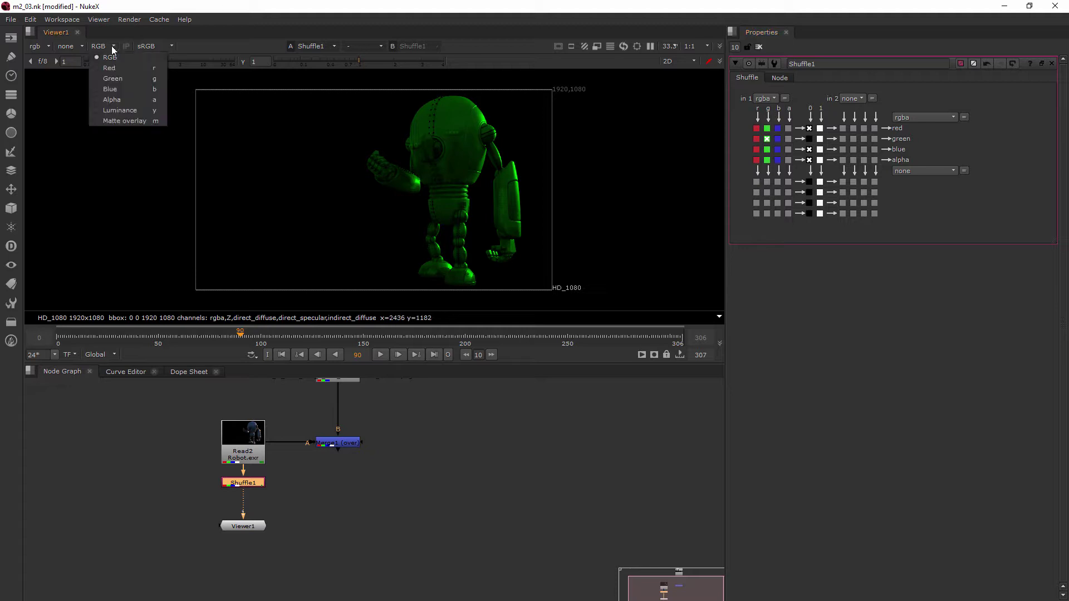
{"action": "left_click", "coordinate": [118, 82]}
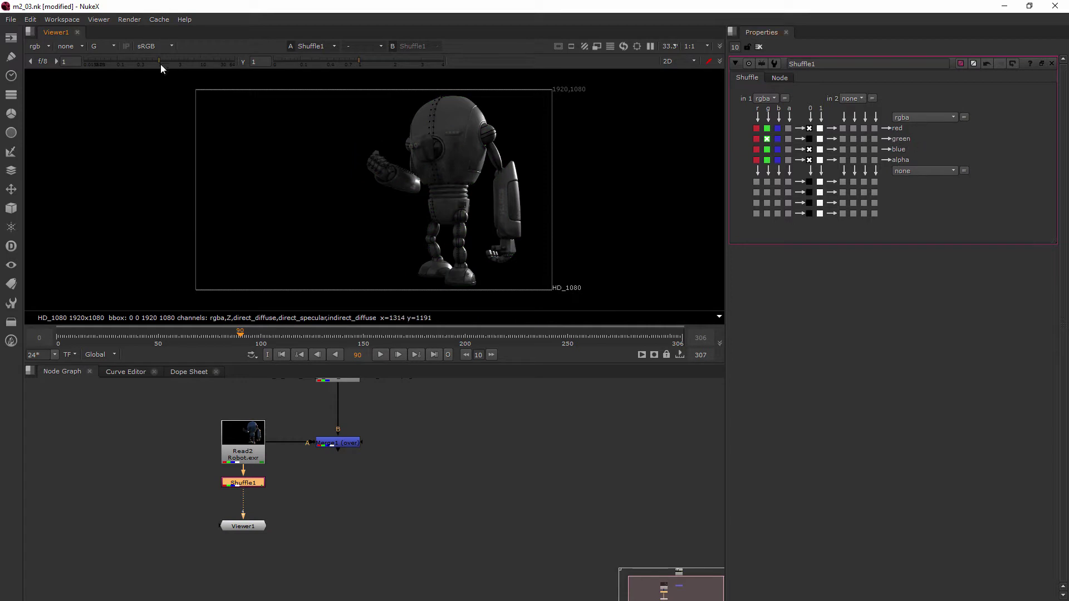
{"action": "left_click", "coordinate": [108, 46]}
{"action": "left_click", "coordinate": [116, 58]}
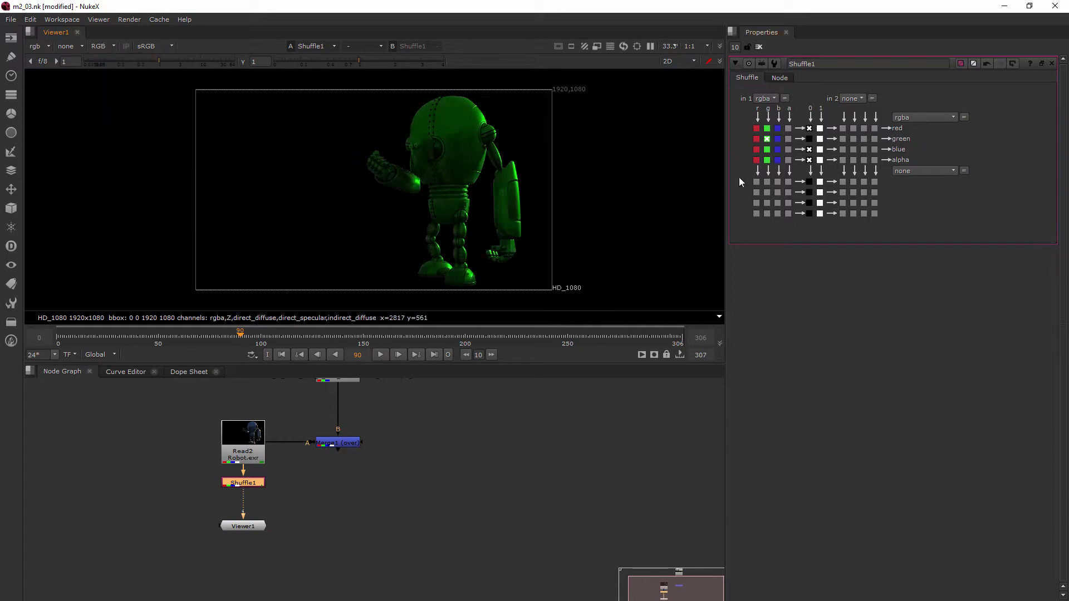
{"action": "left_click", "coordinate": [810, 139]}
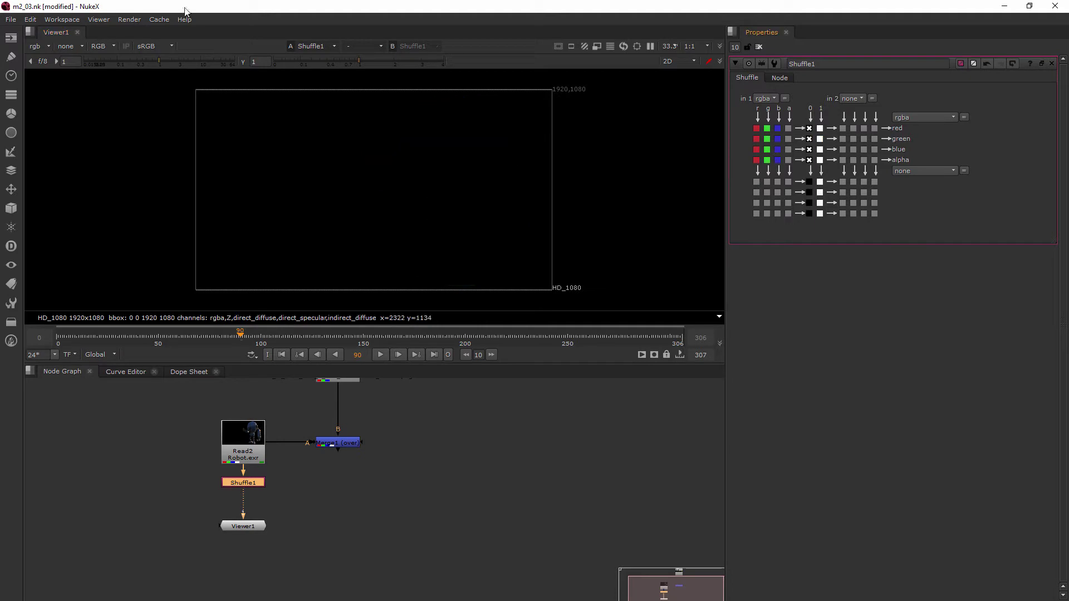
Toggle the viewer between G and RGB, then route input red into the blue output
{"action": "left_click", "coordinate": [102, 46]}
{"action": "left_click", "coordinate": [108, 81]}
{"action": "left_click", "coordinate": [114, 45]}
{"action": "left_click", "coordinate": [118, 58]}
{"action": "left_click", "coordinate": [777, 149]}
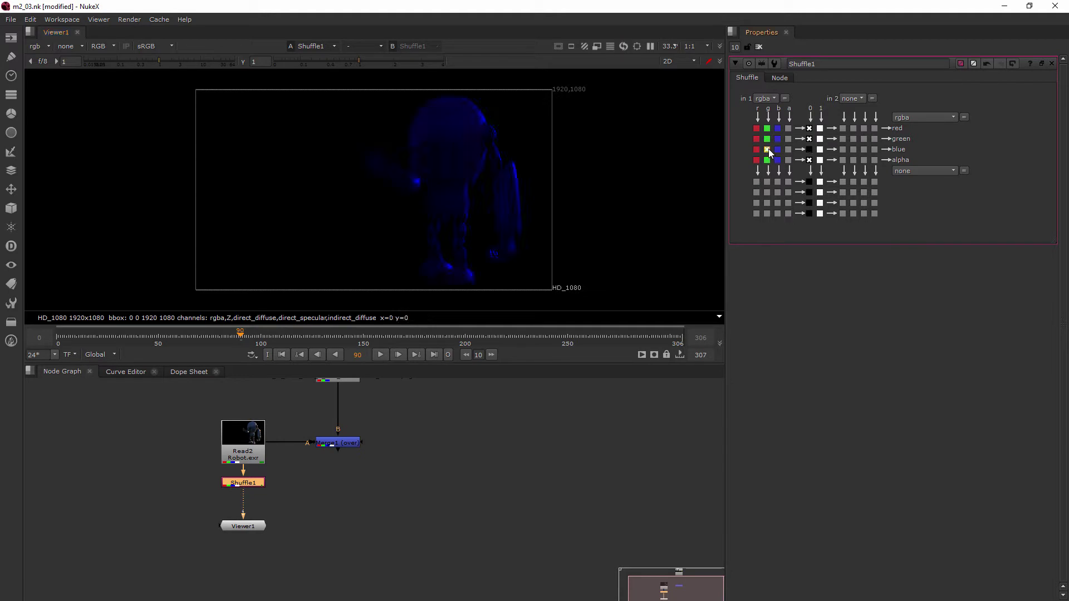
{"action": "left_click", "coordinate": [767, 150]}
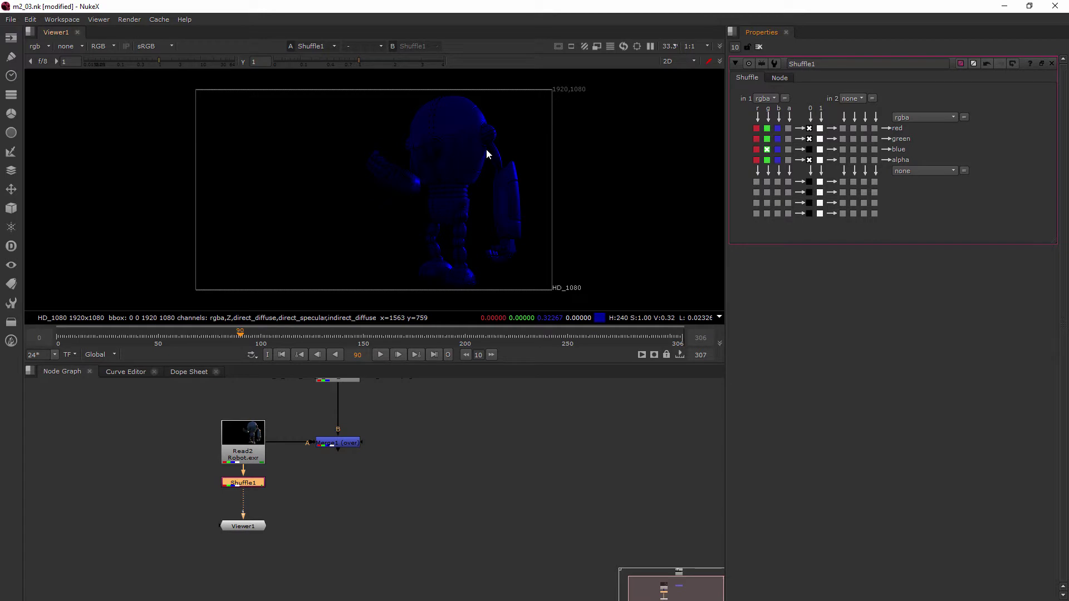
{"action": "left_click", "coordinate": [755, 149]}
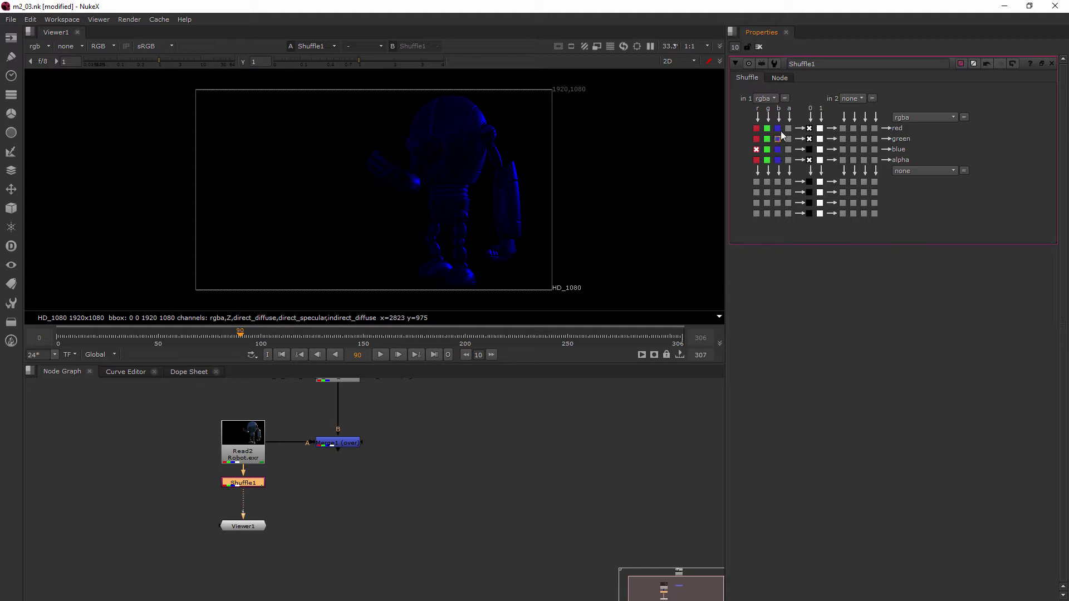
Reset the Shuffle's knobs to their default channel routing
{"action": "left_click", "coordinate": [774, 99]}
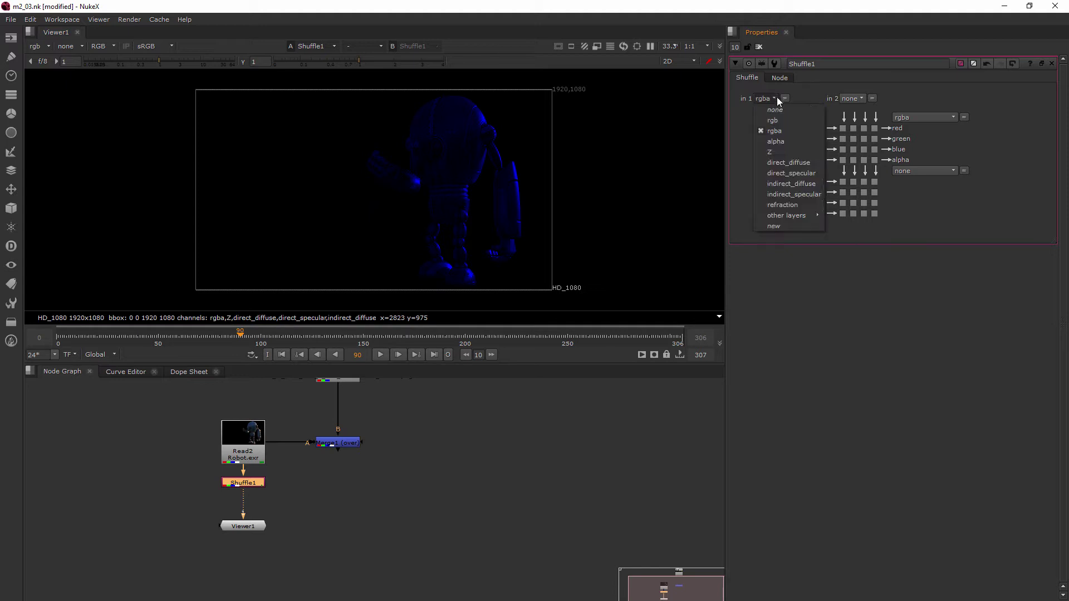
{"action": "left_click", "coordinate": [819, 101]}
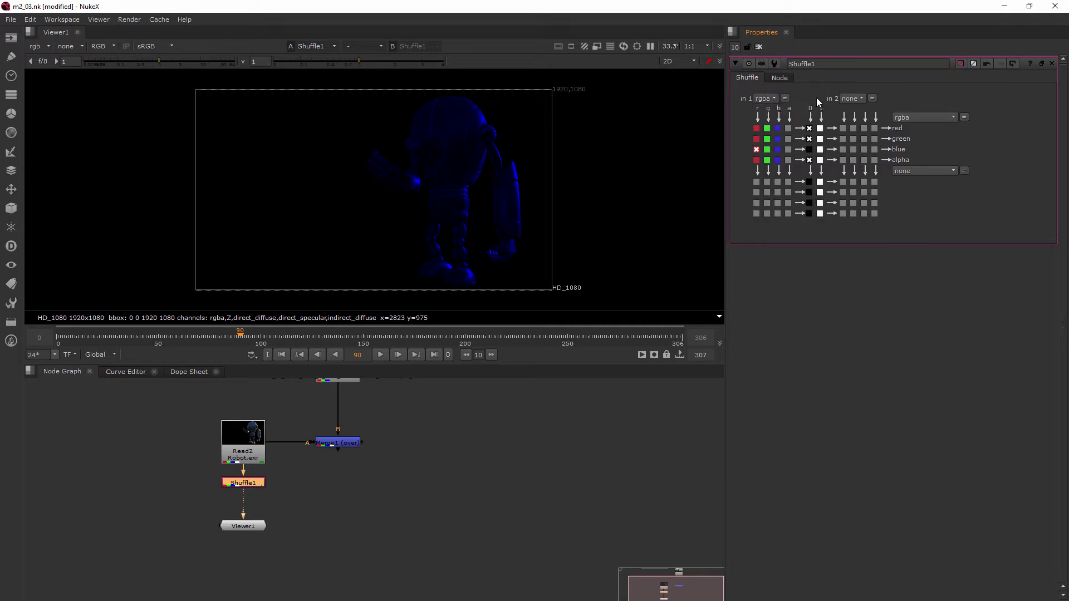
{"action": "right_click", "coordinate": [750, 76]}
{"action": "left_click", "coordinate": [783, 106]}
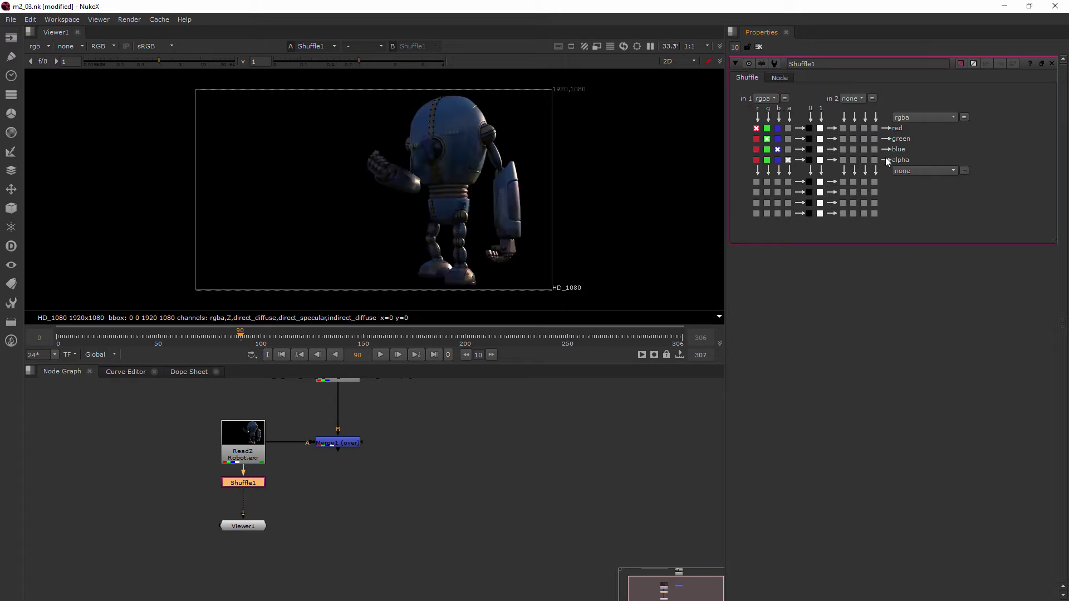
Set the Shuffle input layer to direct_diffuse and fill alpha from blue
{"action": "left_click", "coordinate": [774, 100]}
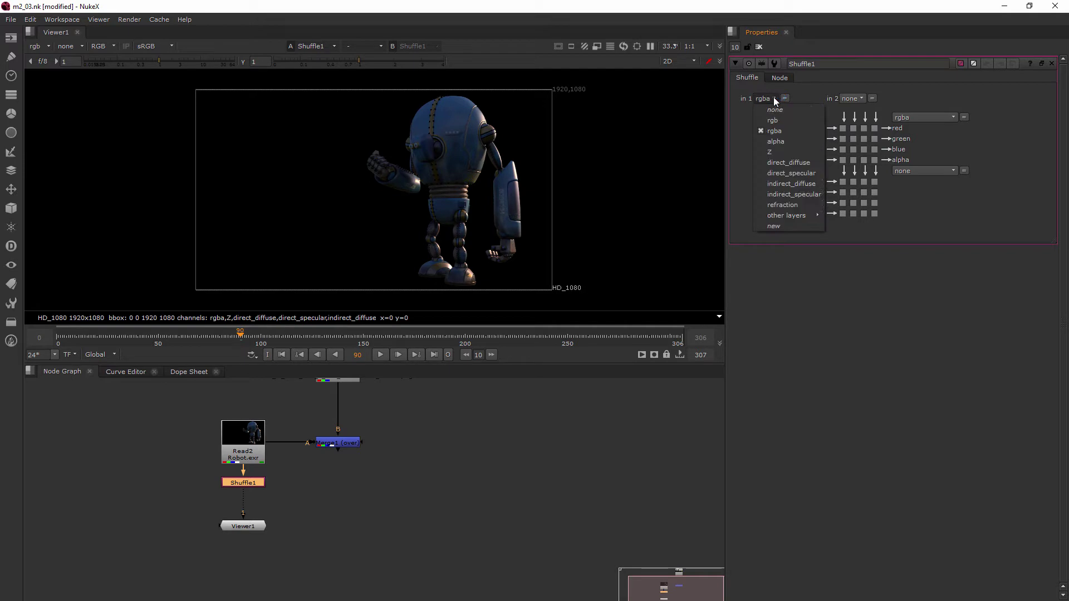
{"action": "left_click", "coordinate": [796, 162]}
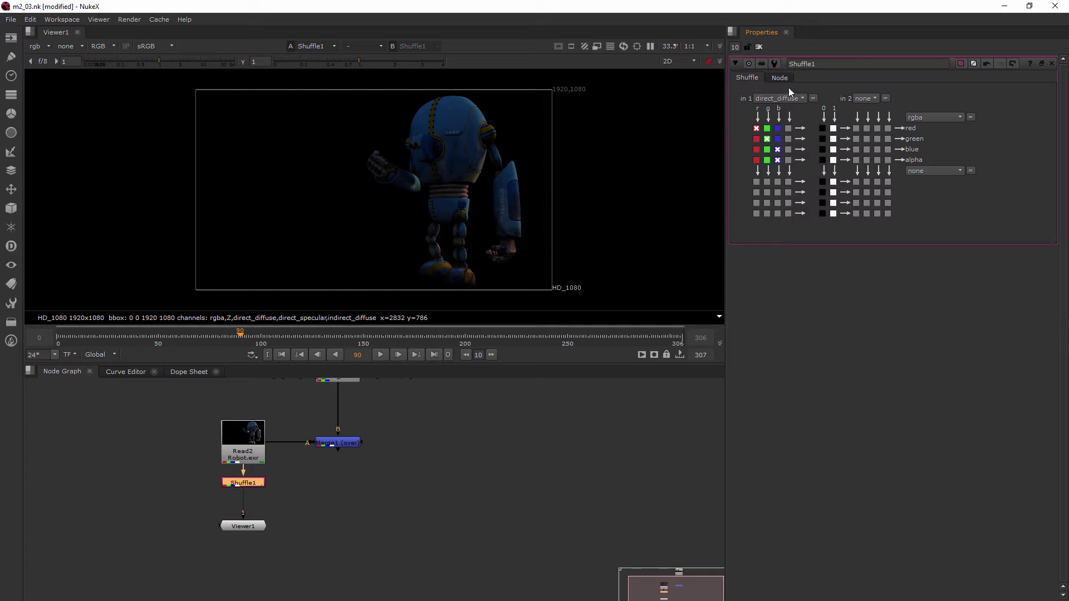
{"action": "left_click", "coordinate": [778, 160]}
{"action": "left_click", "coordinate": [805, 64]}
Rename the Shuffle node to direct_diffuse
{"action": "double_click", "coordinate": [805, 63]}
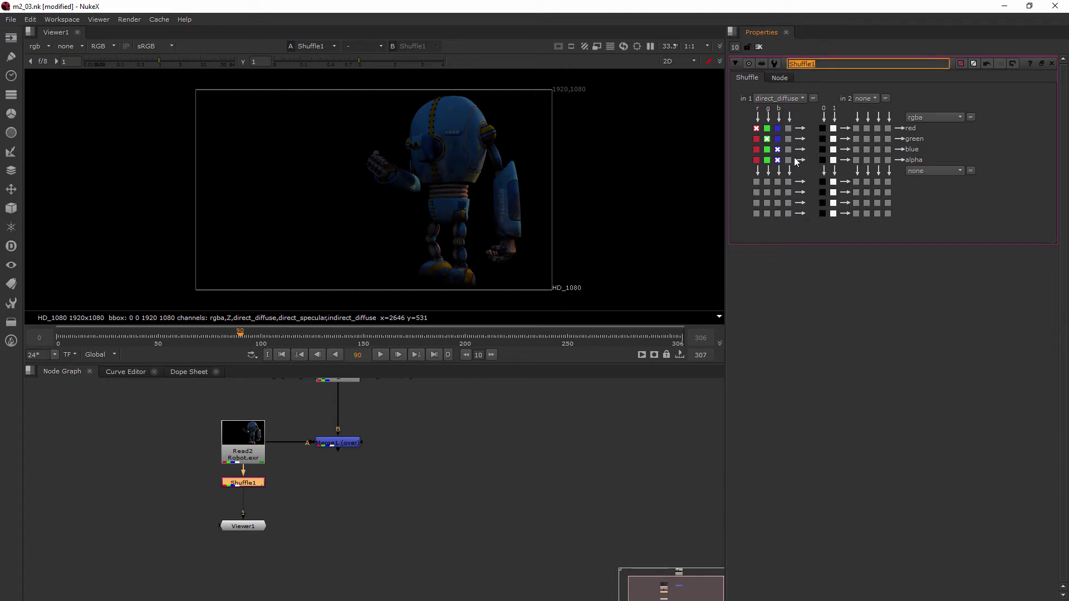
{"action": "type", "text": "direct_diffuse"}
{"action": "left_click", "coordinate": [256, 472]}
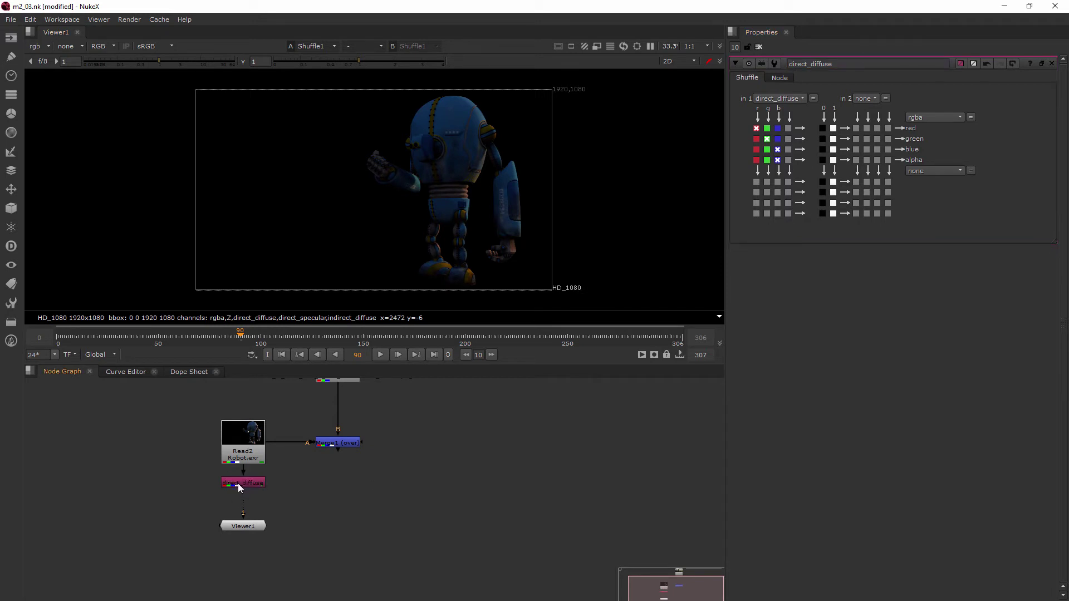
Move direct_diffuse right, insert a Dot below Robot.exr, and place Viewer1 beneath it
{"action": "left_click_drag", "start_coordinate": [240, 488], "coordinate": [305, 491]}
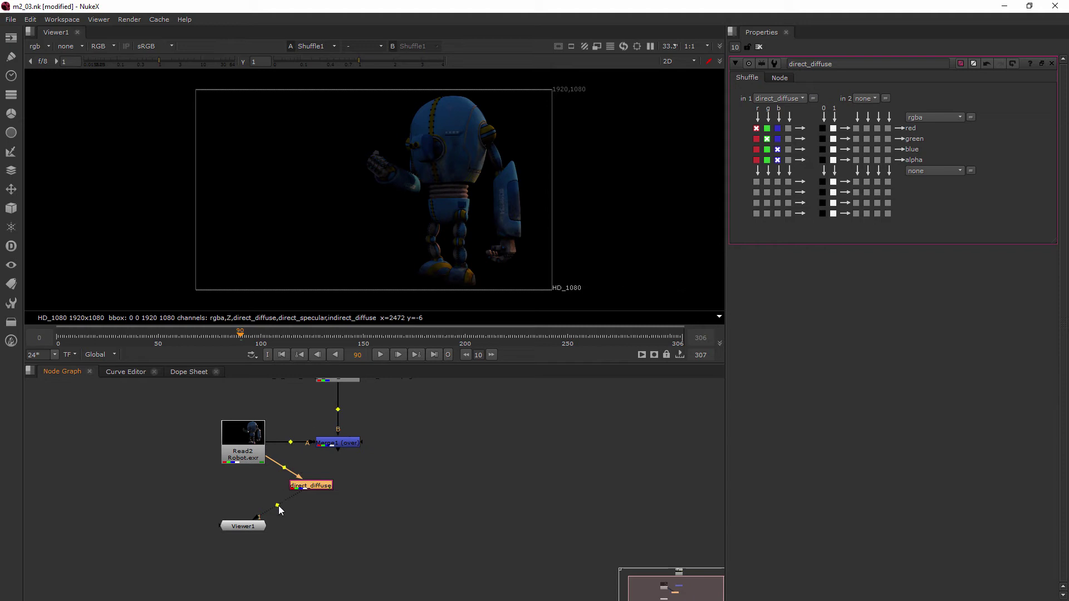
{"action": "left_click", "coordinate": [283, 472]}
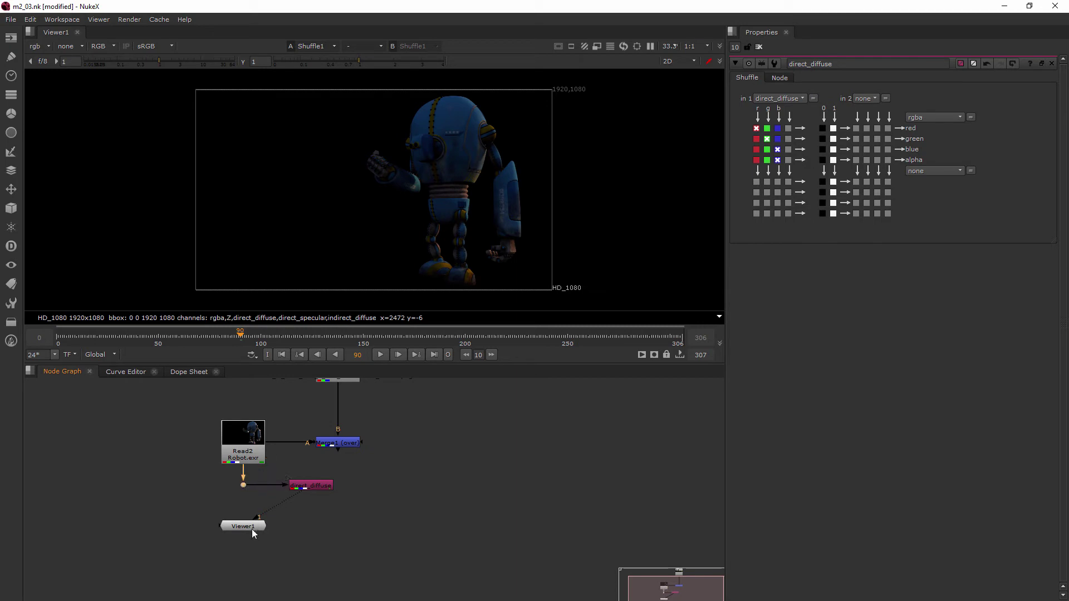
{"action": "left_click_drag", "start_coordinate": [251, 529], "coordinate": [316, 540]}
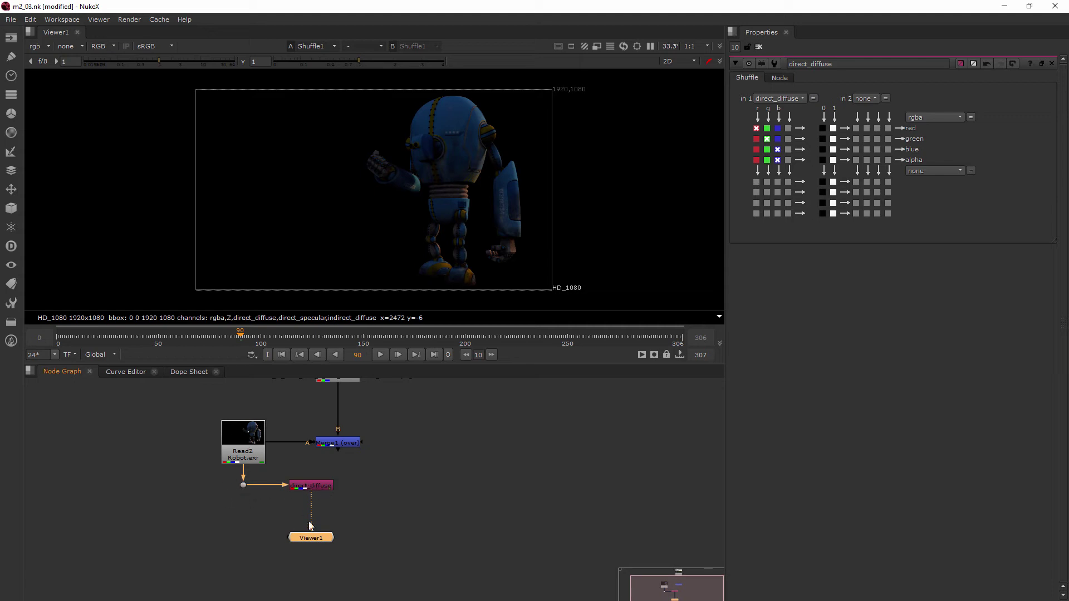
Add a second Shuffle fed through a new Dot under the first, and view its output
{"action": "left_click", "coordinate": [792, 97]}
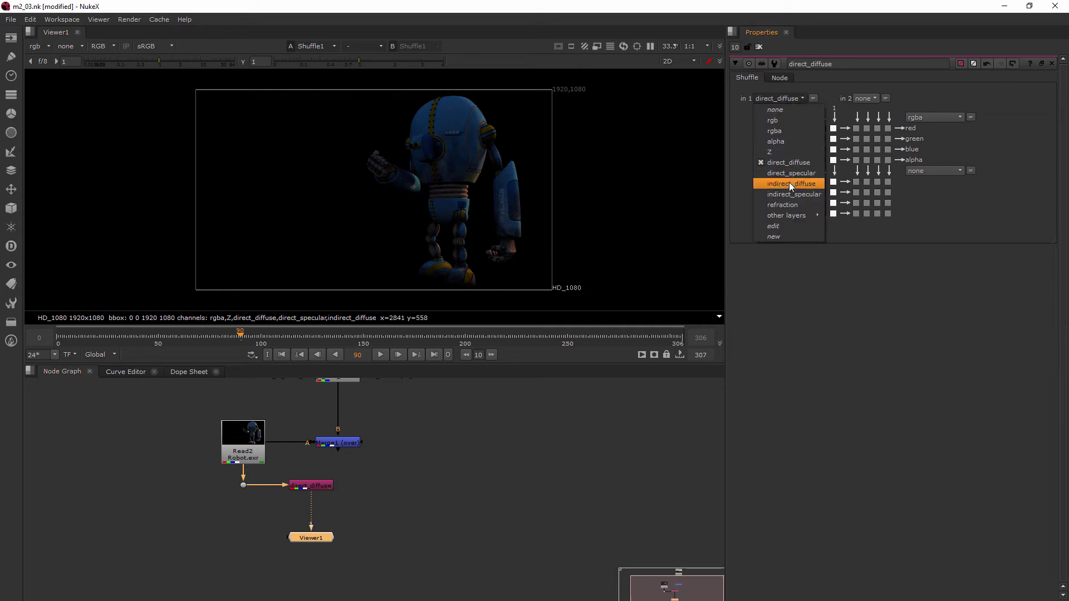
{"action": "mouse_move", "coordinate": [777, 217]}
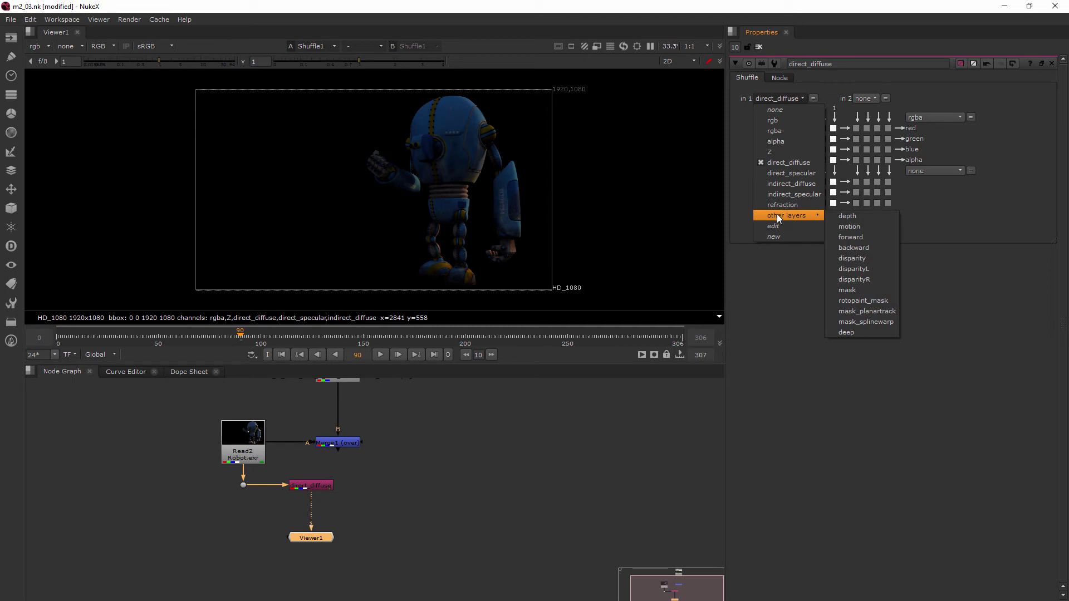
{"action": "left_click", "coordinate": [453, 483]}
{"action": "left_click_drag", "start_coordinate": [301, 537], "coordinate": [298, 565]}
{"action": "left_click", "coordinate": [269, 522]}
{"action": "key", "text": "Tab"}
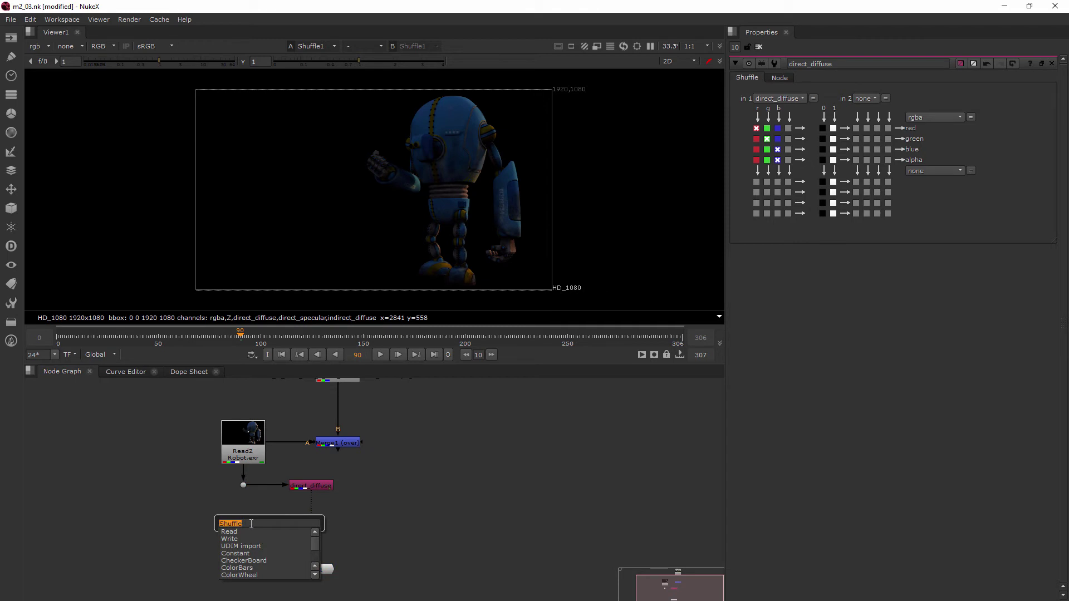
{"action": "key", "text": "Return"}
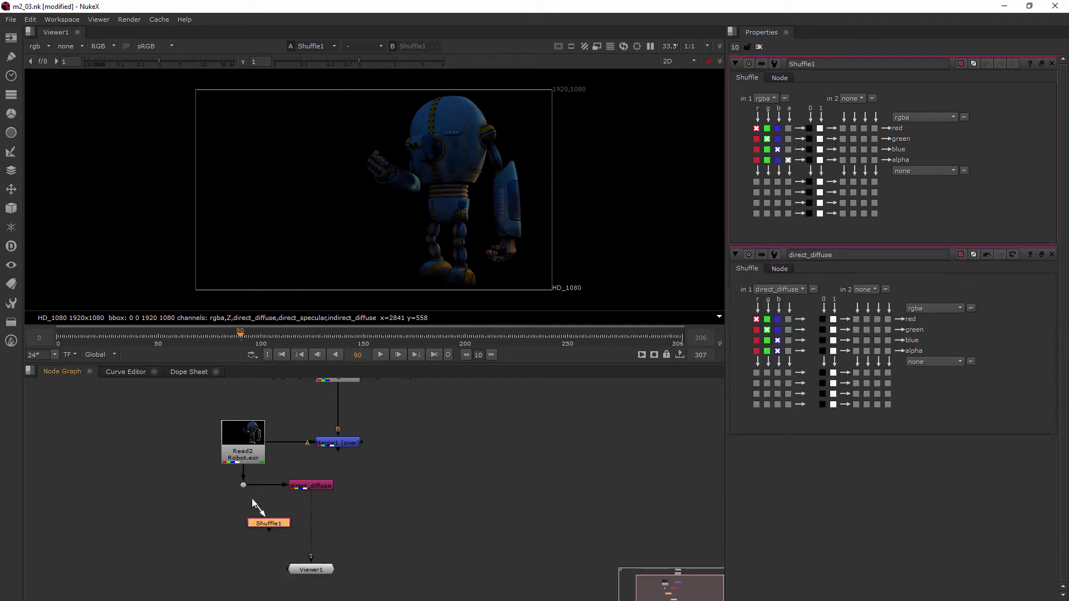
{"action": "left_click", "coordinate": [269, 524]}
{"action": "left_click", "coordinate": [266, 503], "text": "ctrl"}
{"action": "left_click_drag", "start_coordinate": [248, 509], "coordinate": [311, 510]}
{"action": "key", "text": "1"}
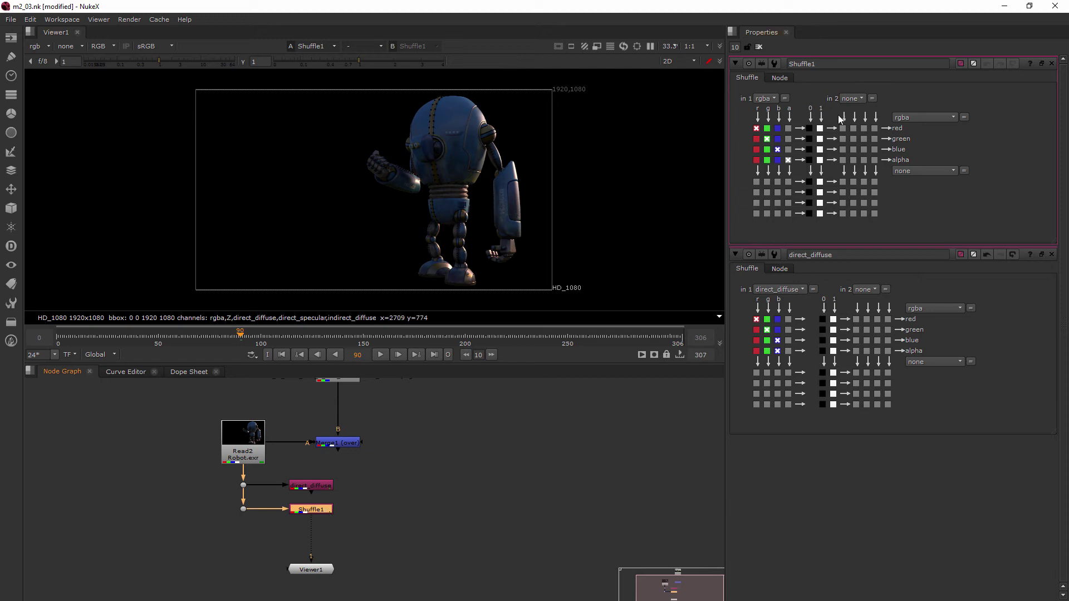
Set this Shuffle's input layer to direct_specular and name it direct_specular
{"action": "left_click", "coordinate": [764, 100]}
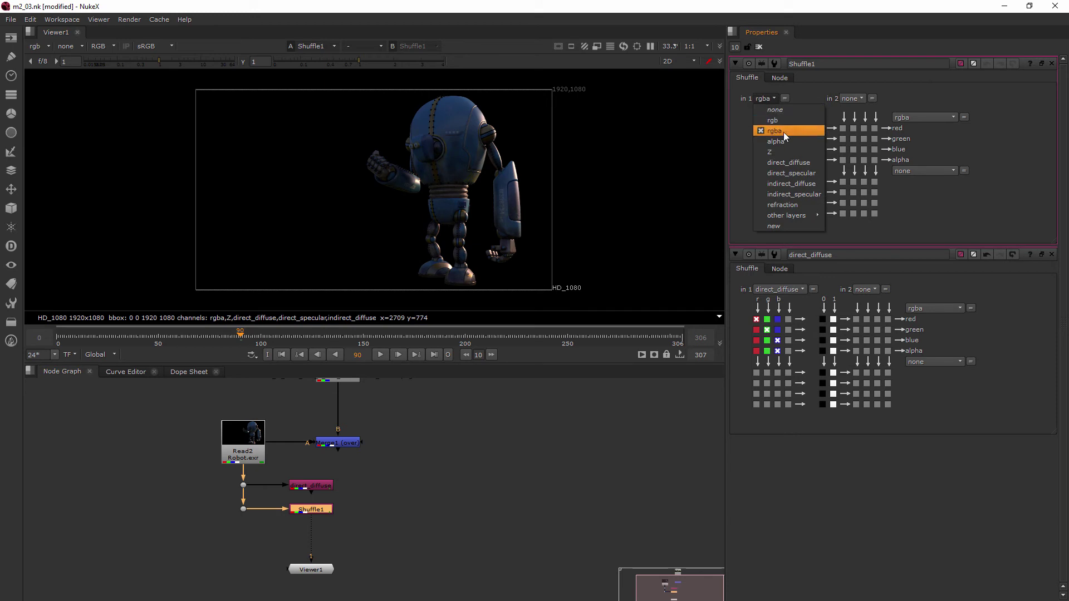
{"action": "left_click", "coordinate": [789, 174]}
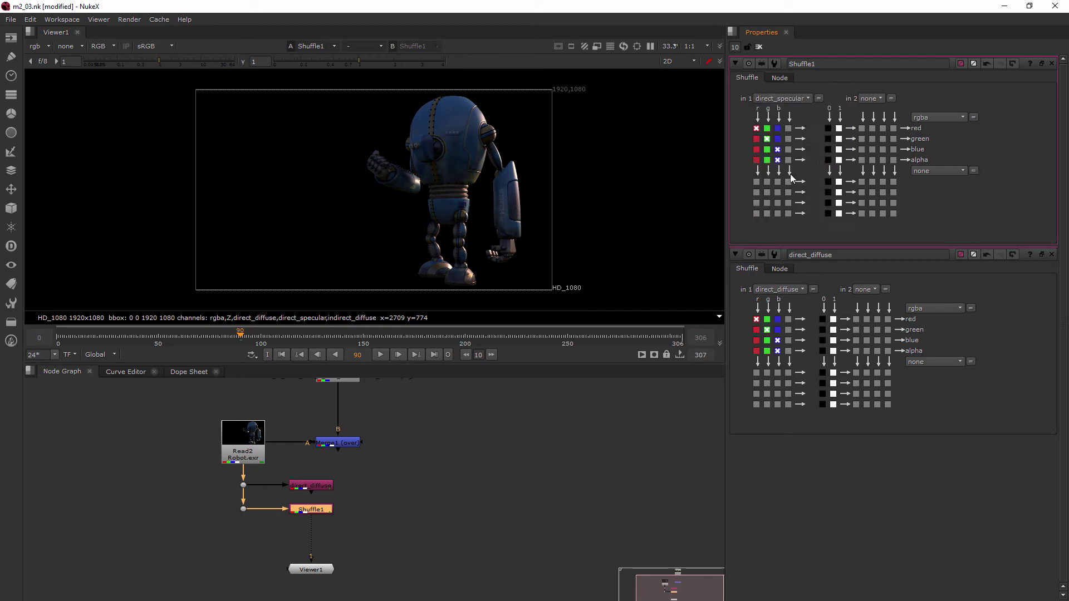
{"action": "left_click", "coordinate": [825, 63]}
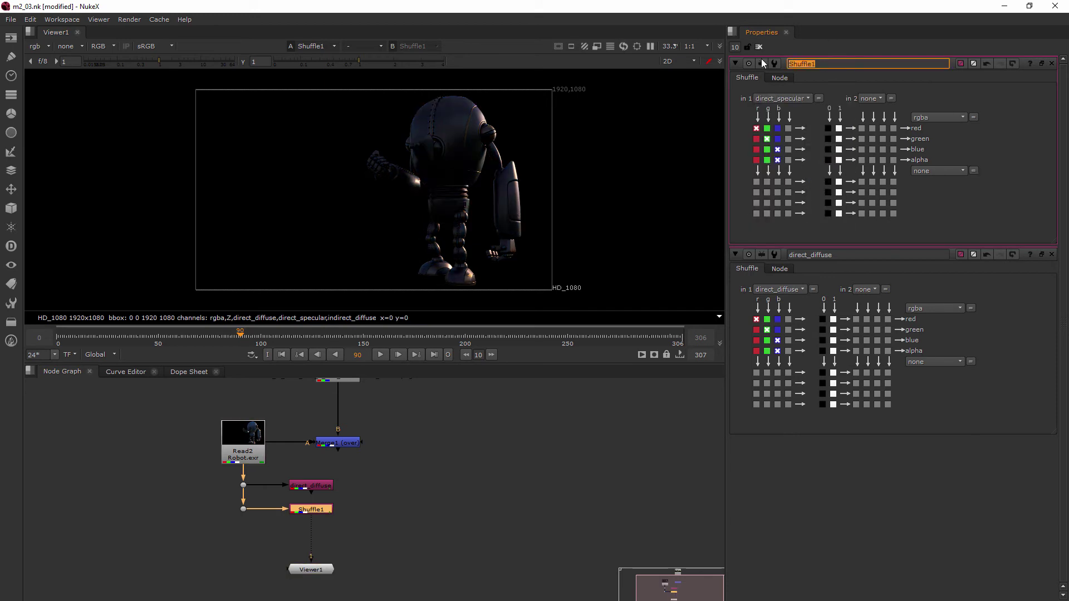
{"action": "type", "text": "direct_specular"}
Add a third Shuffle into the viewer pipe, lined up under direct_specular
{"action": "key", "text": "Return"}
{"action": "middle_click_drag", "start_coordinate": [405, 498], "coordinate": [409, 389]}
{"action": "left_click_drag", "start_coordinate": [323, 460], "coordinate": [329, 491]}
{"action": "left_click", "coordinate": [373, 466]}
{"action": "key", "text": "Tab"}
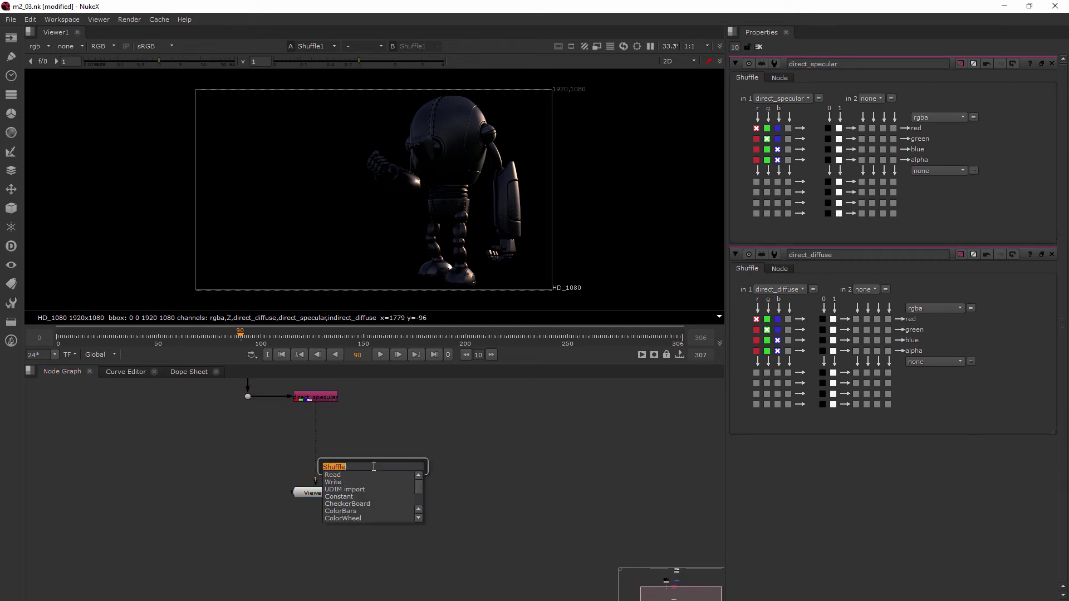
{"action": "key", "text": "Return"}
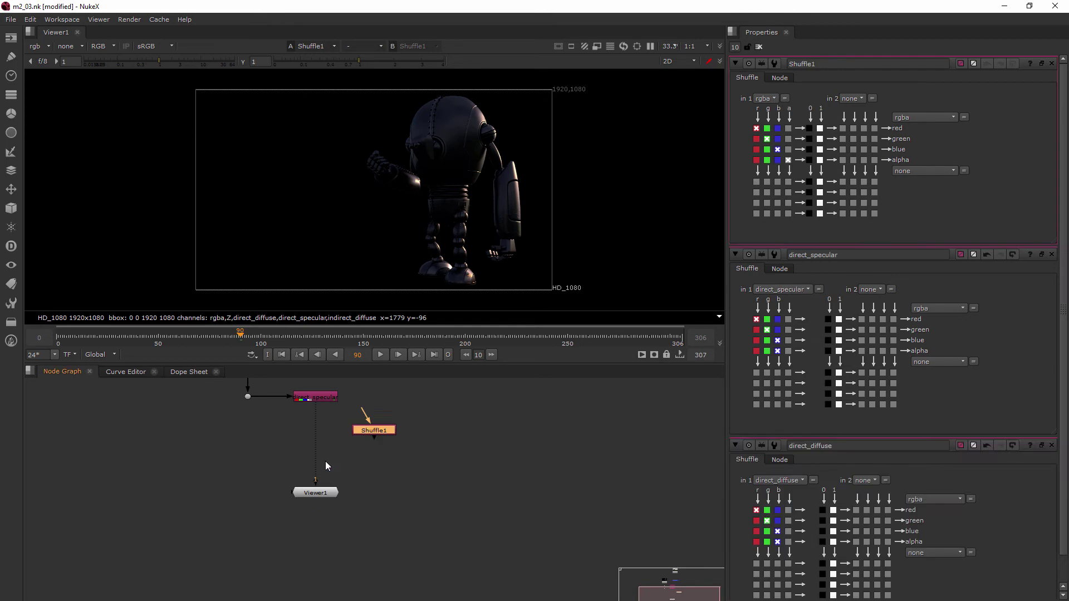
{"action": "left_click_drag", "start_coordinate": [365, 429], "coordinate": [247, 398]}
{"action": "left_click_drag", "start_coordinate": [316, 439], "coordinate": [249, 439]}
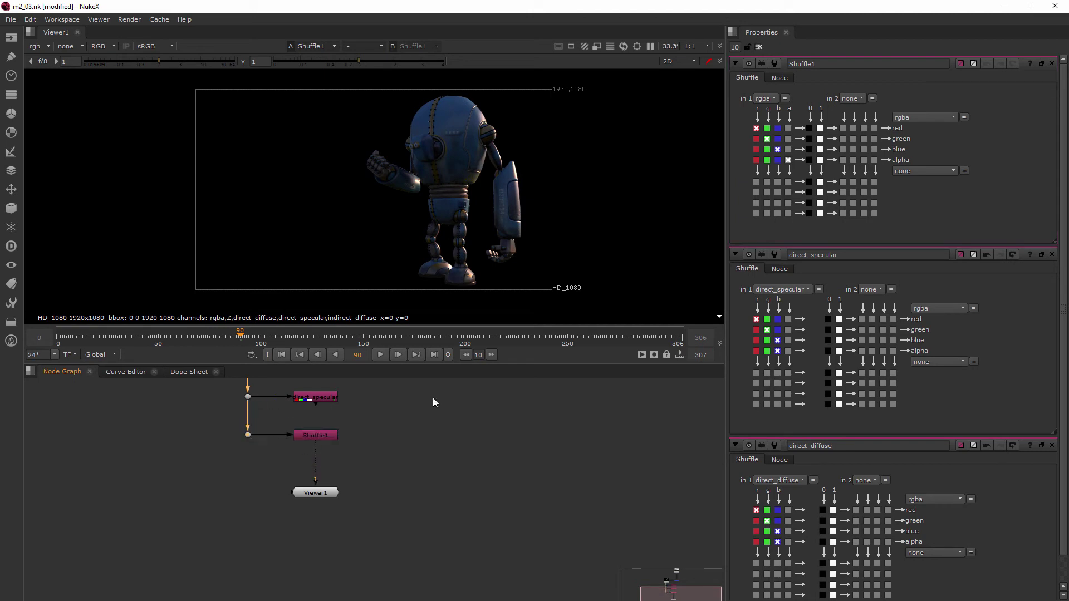
Set the new Shuffle's input to indirect_diffuse and rename it indirect_diffuse
{"action": "left_click", "coordinate": [768, 99]}
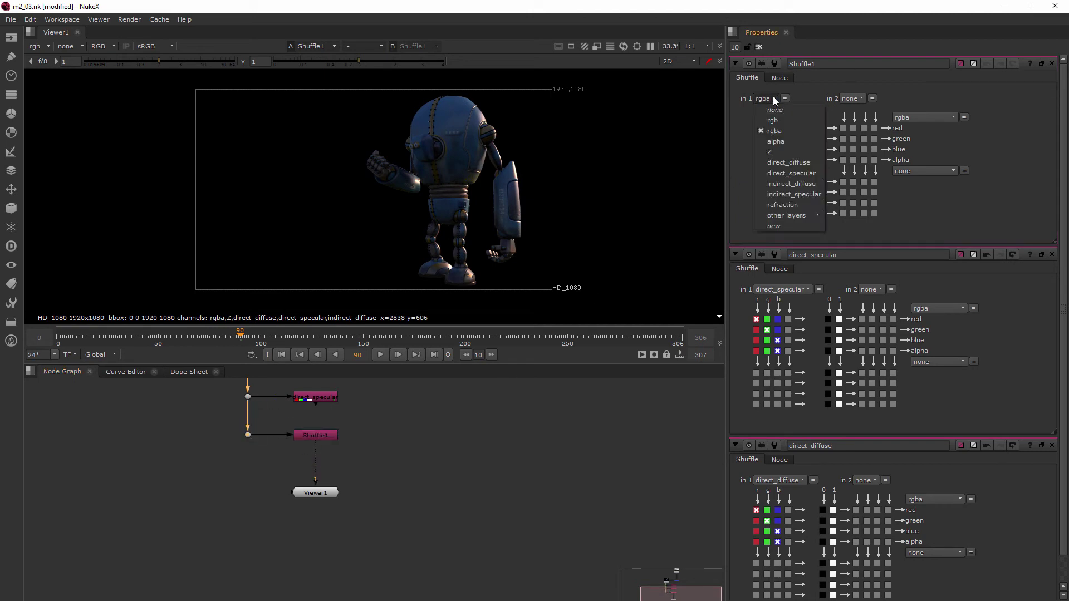
{"action": "left_click", "coordinate": [796, 186]}
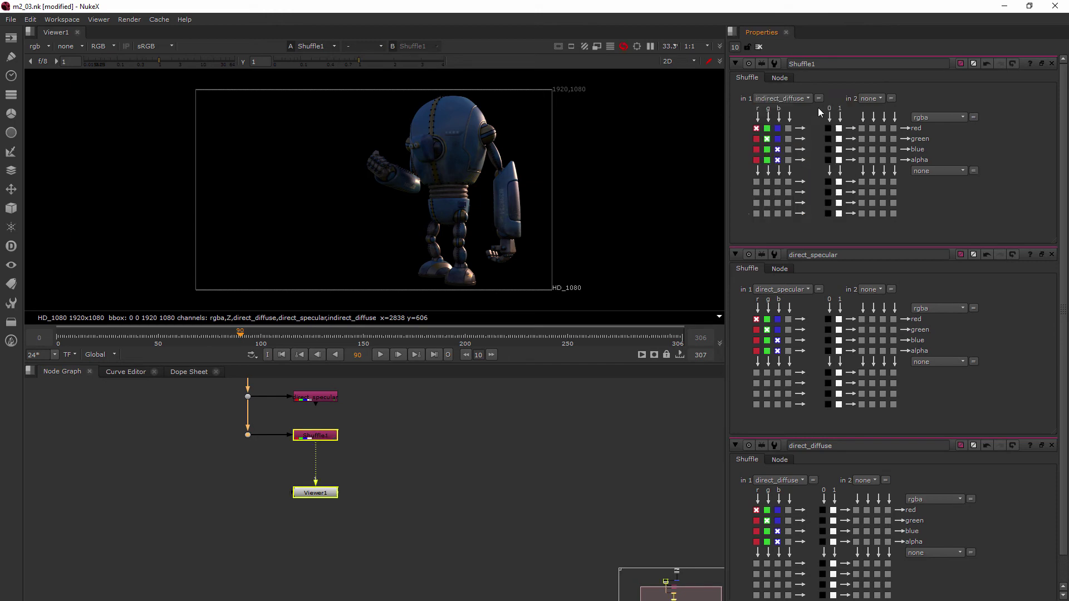
{"action": "double_click", "coordinate": [807, 63]}
{"action": "type", "text": "indirect_diffuse"}
{"action": "left_click", "coordinate": [312, 459]}
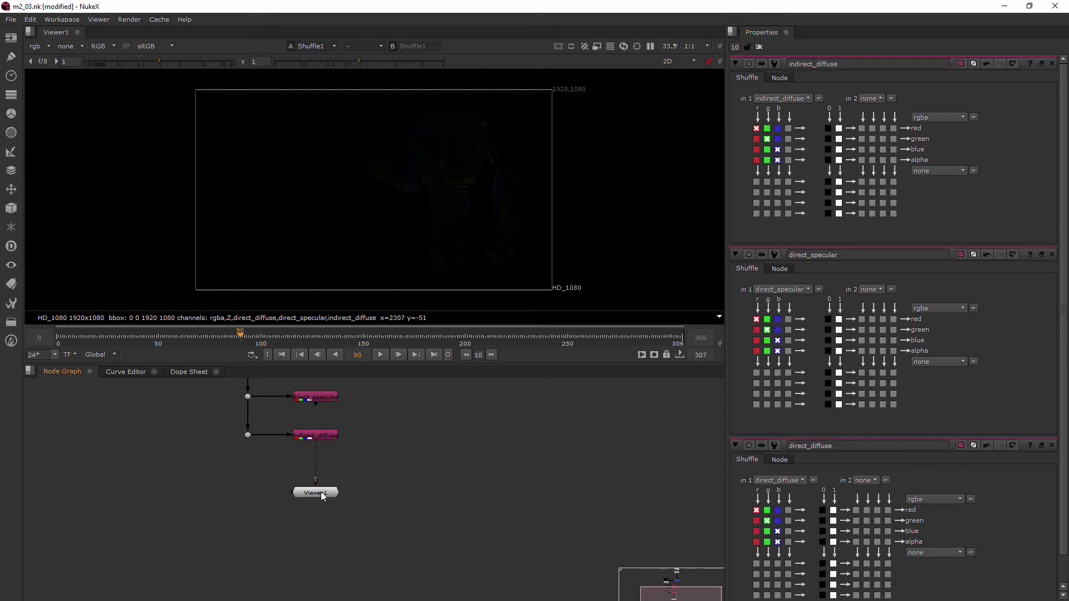
{"action": "left_click_drag", "start_coordinate": [322, 495], "coordinate": [322, 515]}
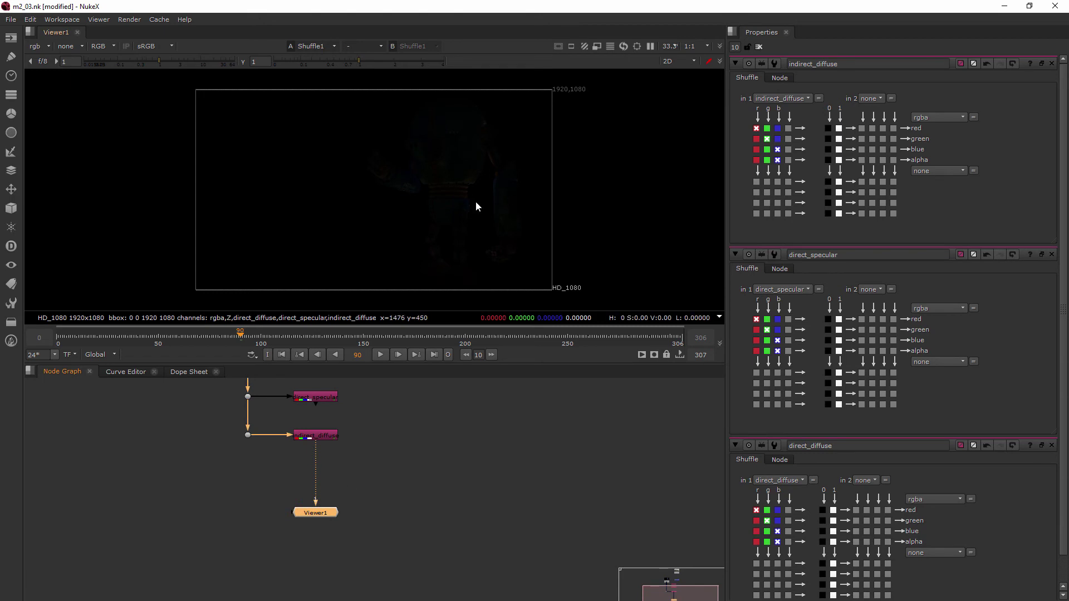
{"action": "left_click", "coordinate": [367, 479]}
Add a fourth Shuffle fed from the Dot trunk, positioned beside it
{"action": "key", "text": "Tab"}
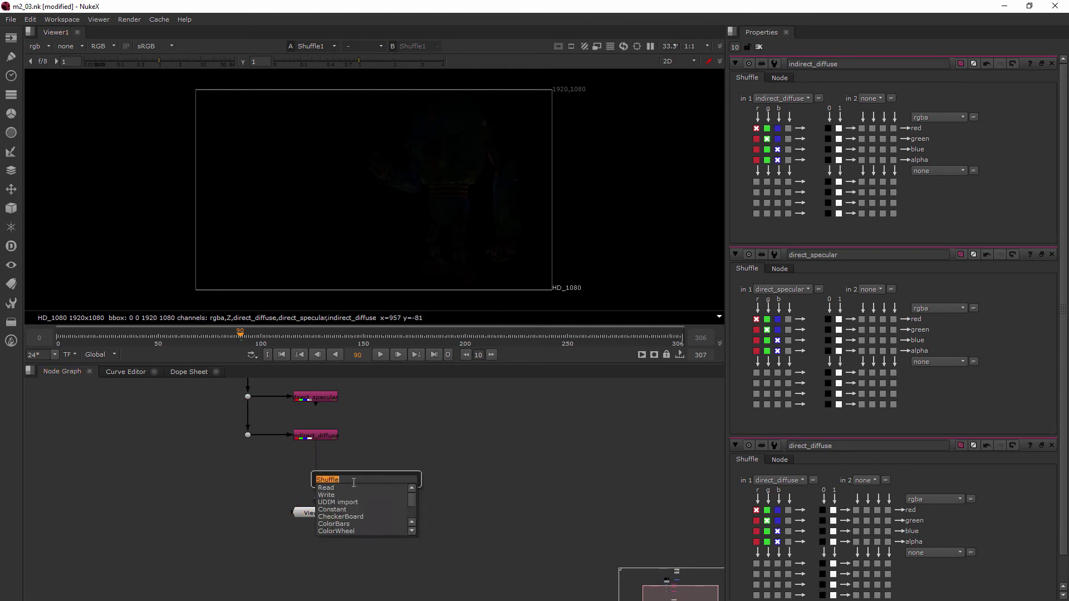
{"action": "key", "text": "Return"}
{"action": "left_click_drag", "start_coordinate": [365, 480], "coordinate": [326, 475]}
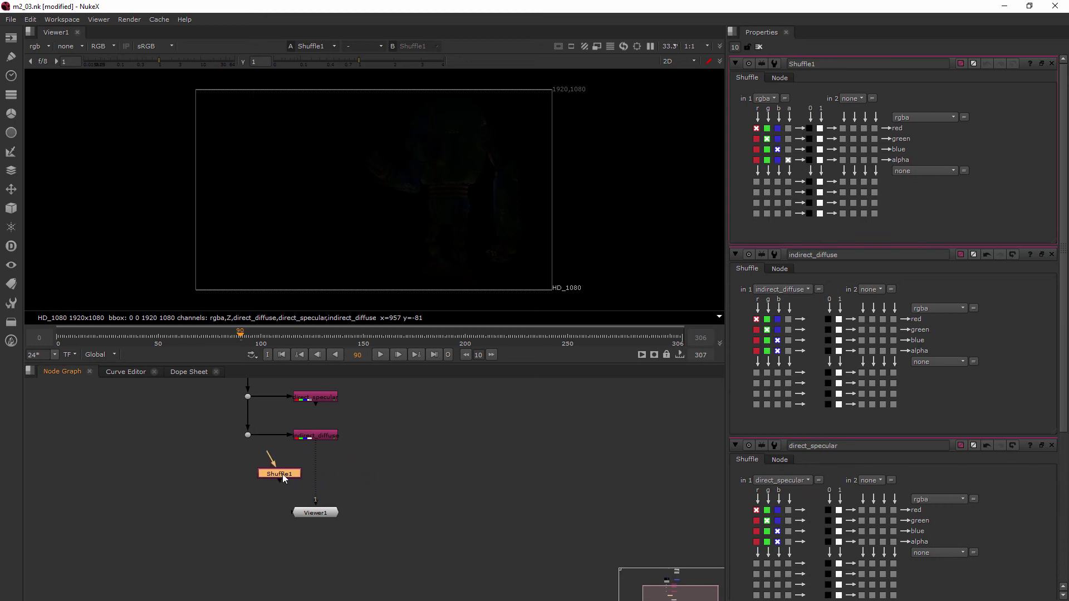
{"action": "left_click_drag", "start_coordinate": [267, 454], "coordinate": [247, 435]}
{"action": "left_click_drag", "start_coordinate": [279, 476], "coordinate": [248, 474]}
{"action": "left_click", "coordinate": [305, 476]}
Set its input layer to indirect_specular and name the node indirect_specular
{"action": "left_click", "coordinate": [775, 98]}
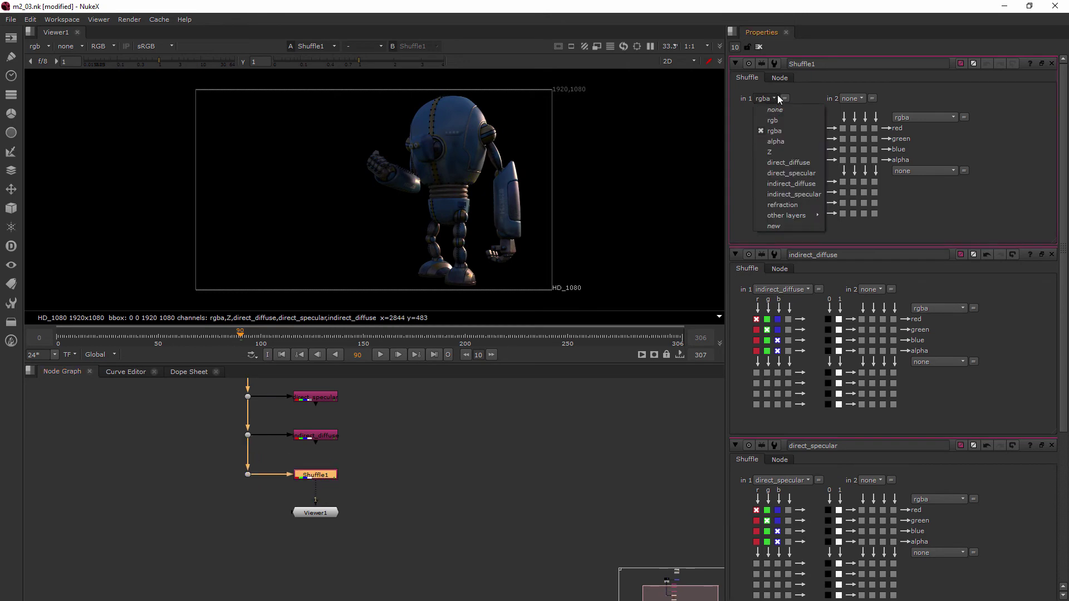
{"action": "left_click", "coordinate": [795, 187]}
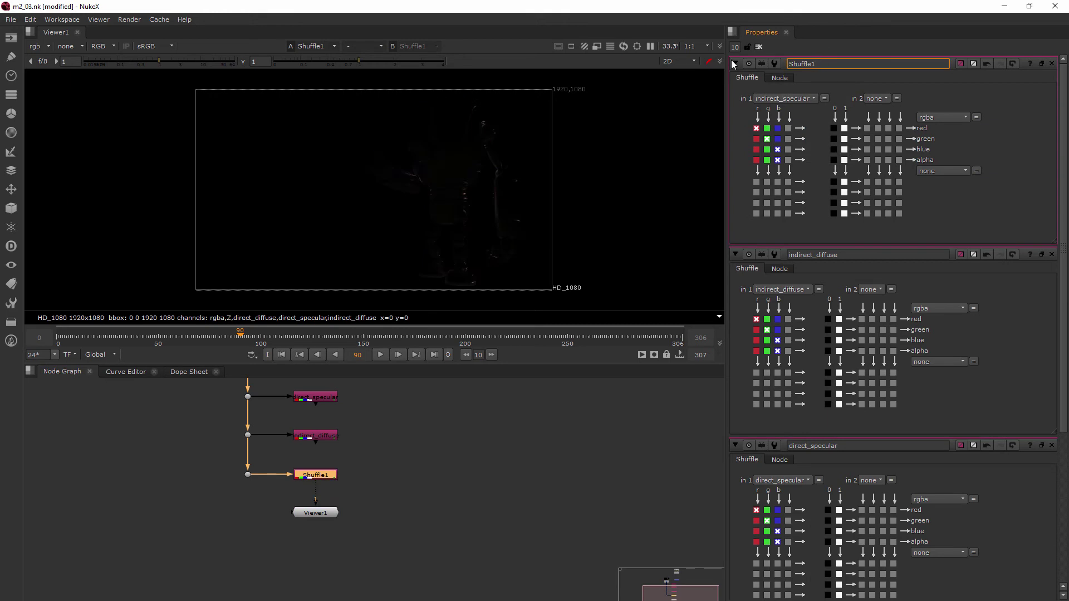
{"action": "type", "text": "indirect_specular"}
{"action": "key", "text": "Delete"}
{"action": "key", "text": "Delete"}
{"action": "key", "text": "Delete"}
{"action": "key", "text": "Delete"}
{"action": "key", "text": "Delete"}
{"action": "key", "text": "Delete"}
{"action": "key", "text": "Delete"}
{"action": "key", "text": "Delete"}
{"action": "left_click", "coordinate": [550, 463]}
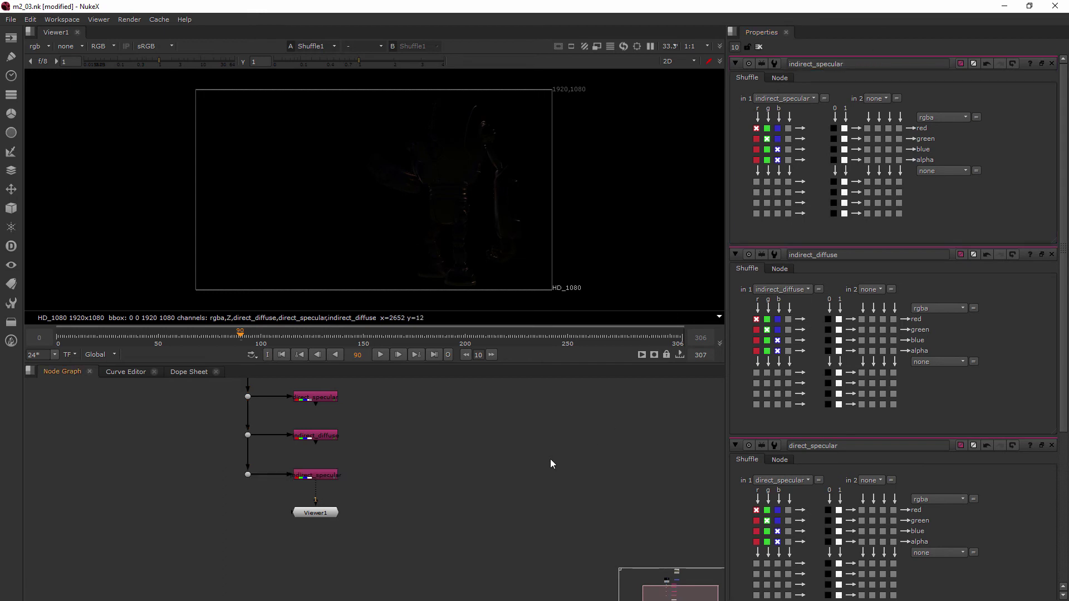
{"action": "left_click", "coordinate": [816, 96]}
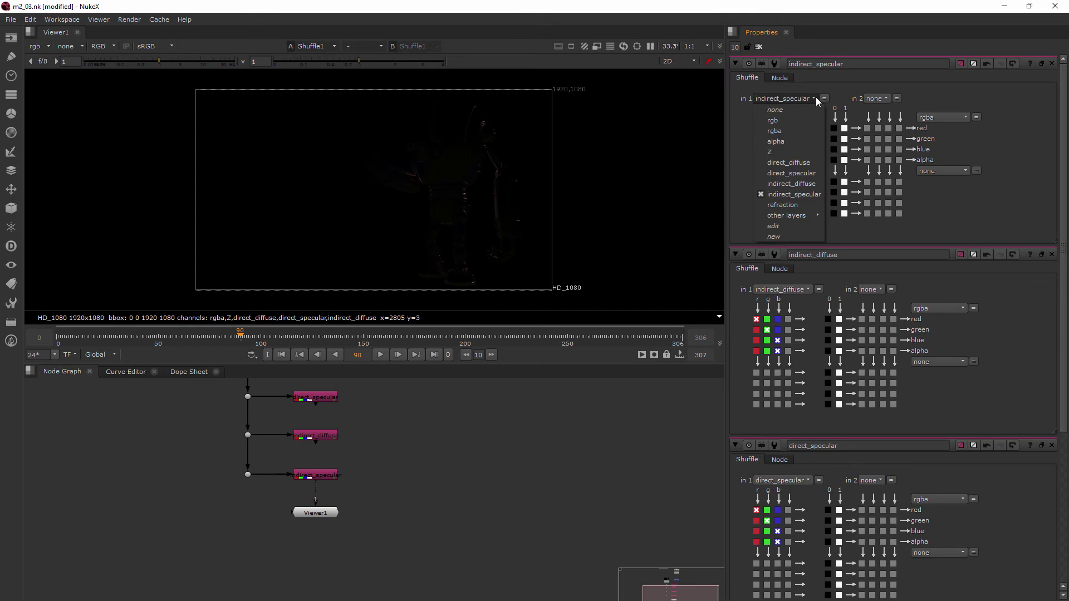
{"action": "left_click", "coordinate": [817, 97]}
{"action": "left_click_drag", "start_coordinate": [323, 513], "coordinate": [323, 559]}
Add a fifth Shuffle fed through a new trunk Dot, with Viewer1 connected to it
{"action": "left_click", "coordinate": [383, 519]}
{"action": "key", "text": "Tab"}
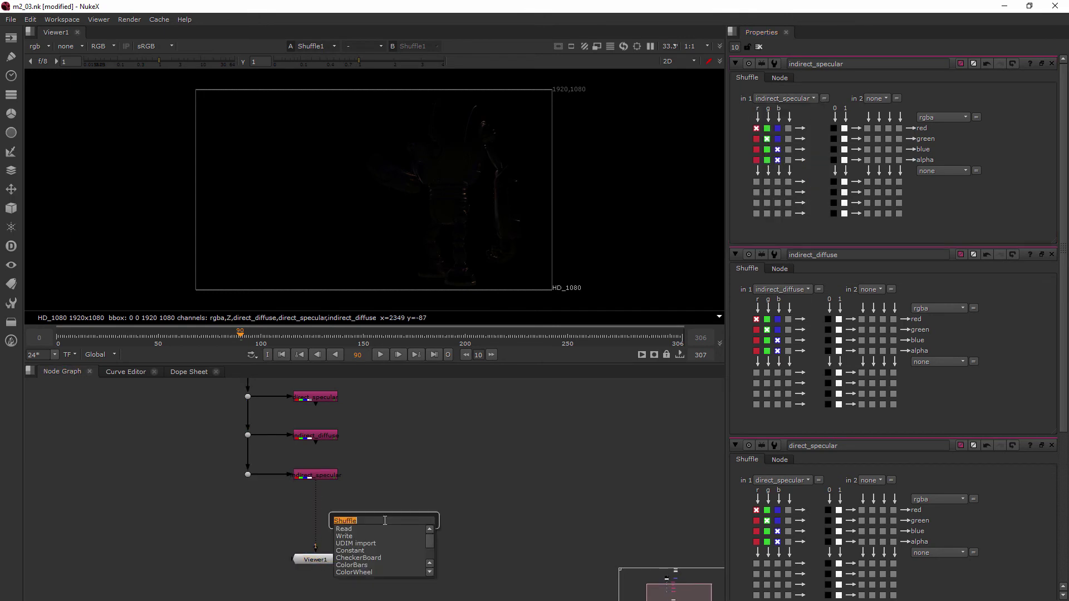
{"action": "key", "text": "Return"}
{"action": "left_click_drag", "start_coordinate": [383, 514], "coordinate": [248, 475]}
{"action": "left_click_drag", "start_coordinate": [314, 497], "coordinate": [249, 509], "text": "ctrl"}
{"action": "left_click_drag", "start_coordinate": [315, 548], "coordinate": [322, 510]}
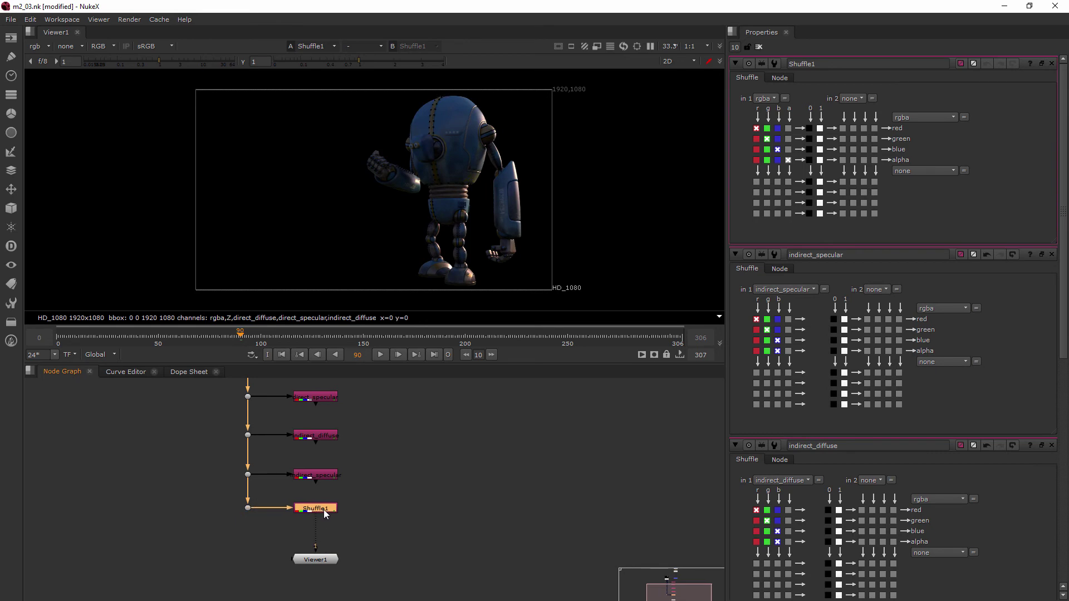
Set its input layer to refraction and rename the node refraction
{"action": "left_click", "coordinate": [761, 98]}
{"action": "left_click", "coordinate": [787, 209]}
{"action": "left_click", "coordinate": [833, 65]}
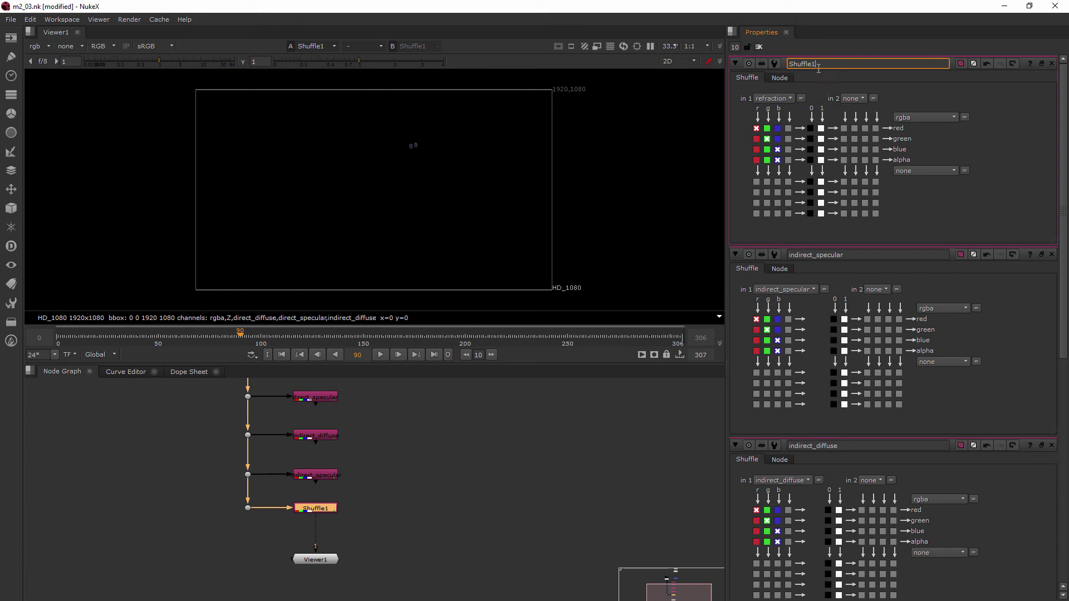
{"action": "left_click_drag", "start_coordinate": [817, 66], "coordinate": [785, 65]}
{"action": "type", "text": "refraction"}
{"action": "key", "text": "Return"}
Move the three lower Shuffles up and view the direct_specular pass in Viewer1
{"action": "scroll", "coordinate": [411, 466], "scroll_direction": "down", "scroll_amount": 2}
{"action": "middle_click_drag", "start_coordinate": [410, 466], "coordinate": [396, 519]}
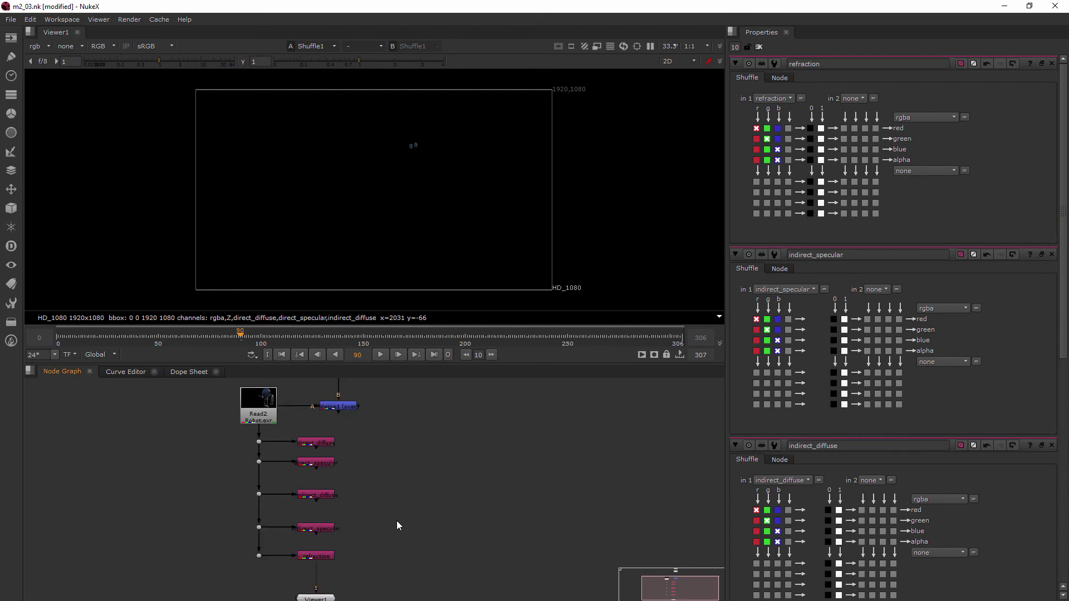
{"action": "left_click_drag", "start_coordinate": [366, 480], "coordinate": [237, 570]}
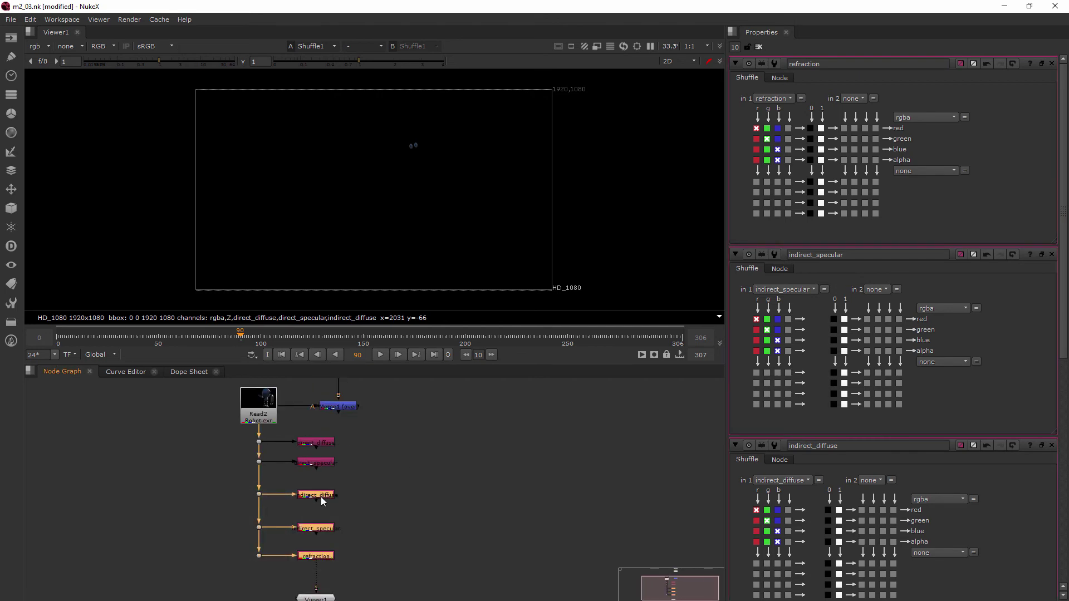
{"action": "left_click_drag", "start_coordinate": [321, 497], "coordinate": [320, 485]}
{"action": "left_click", "coordinate": [343, 549]}
{"action": "left_click_drag", "start_coordinate": [326, 597], "coordinate": [329, 463]}
{"action": "left_click", "coordinate": [43, 48]}
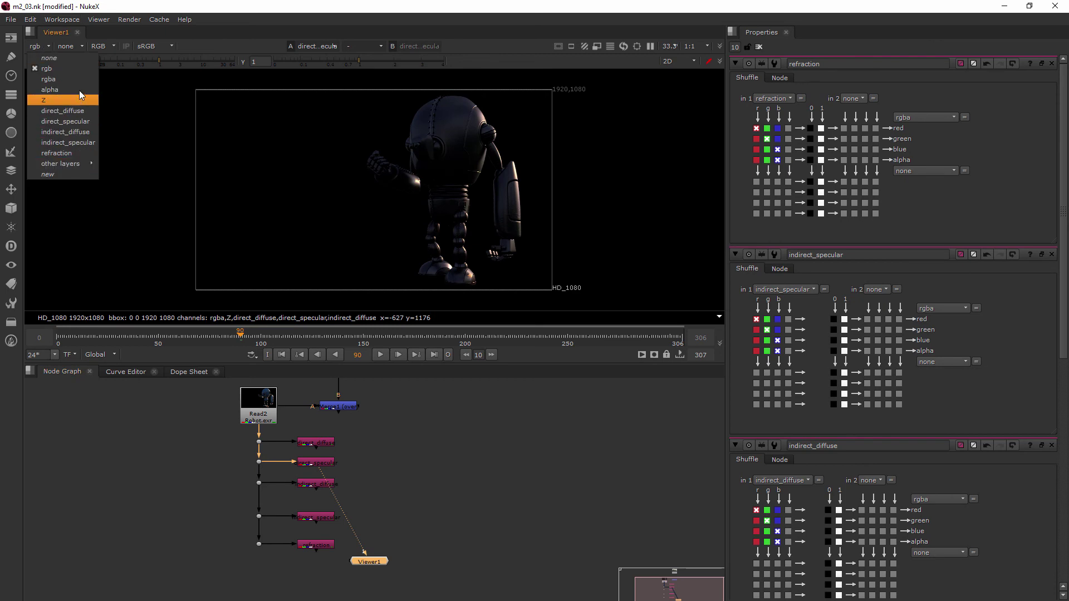
{"action": "left_click", "coordinate": [562, 469]}
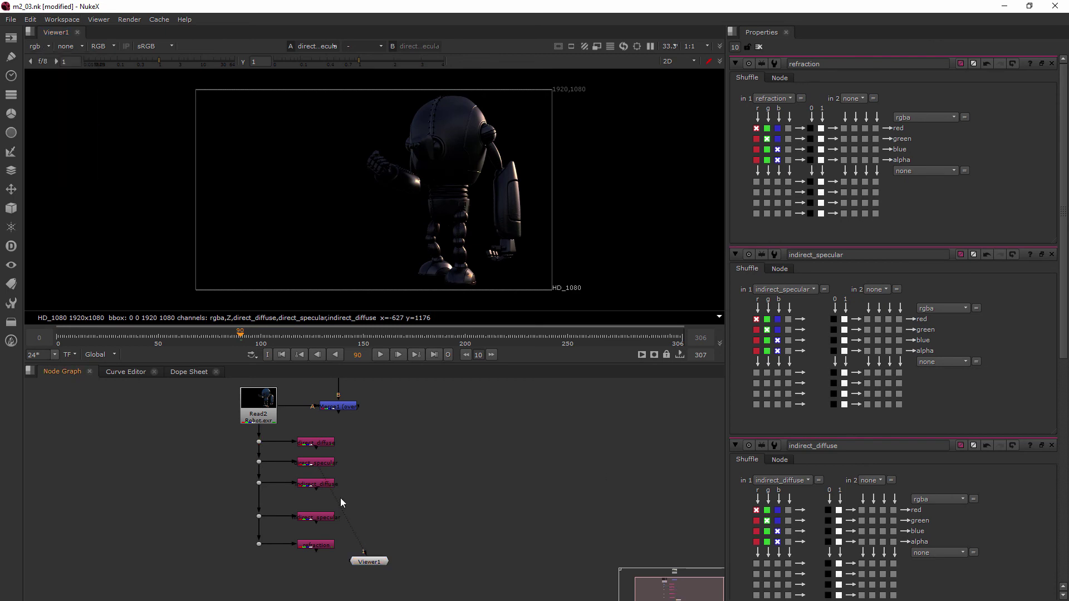
Move the indirect_specular and refraction nodes up for even spacing
{"action": "left_click_drag", "start_coordinate": [236, 511], "coordinate": [318, 509]}
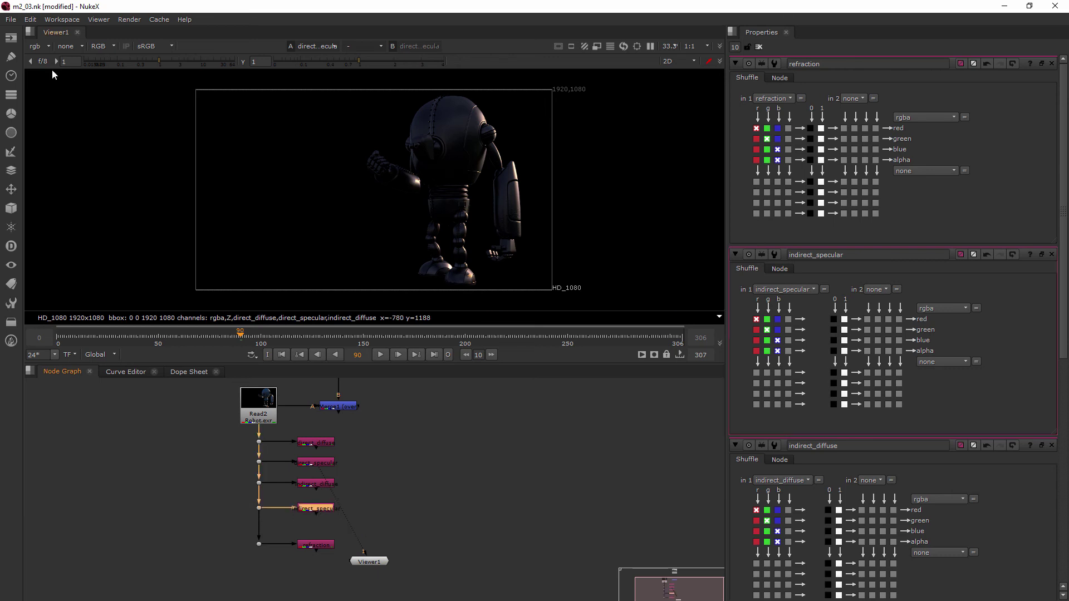
{"action": "left_click_drag", "start_coordinate": [236, 524], "coordinate": [320, 504]}
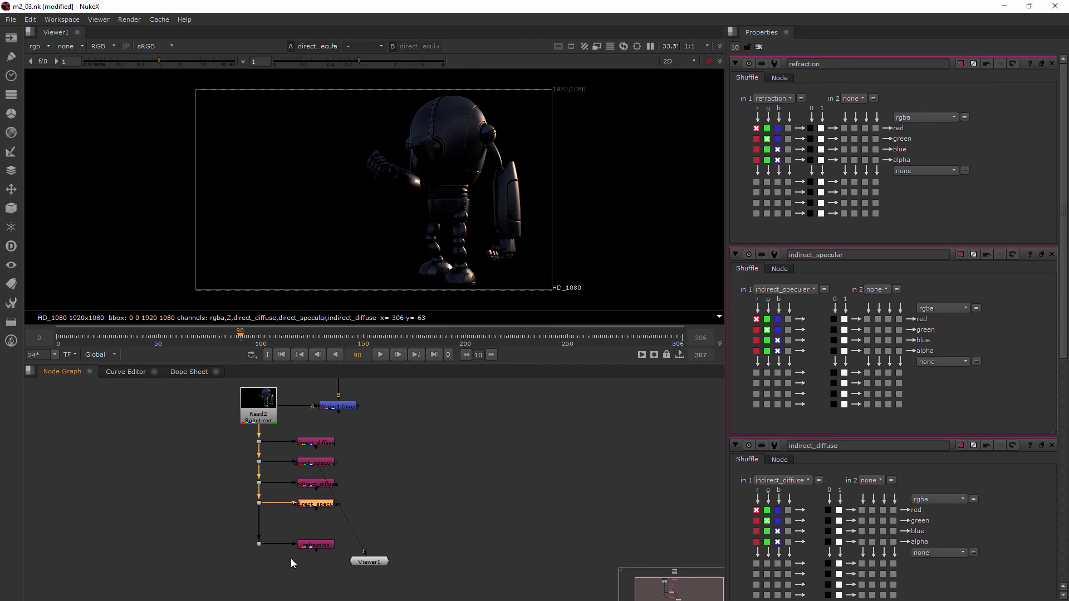
{"action": "left_click_drag", "start_coordinate": [235, 532], "coordinate": [323, 526]}
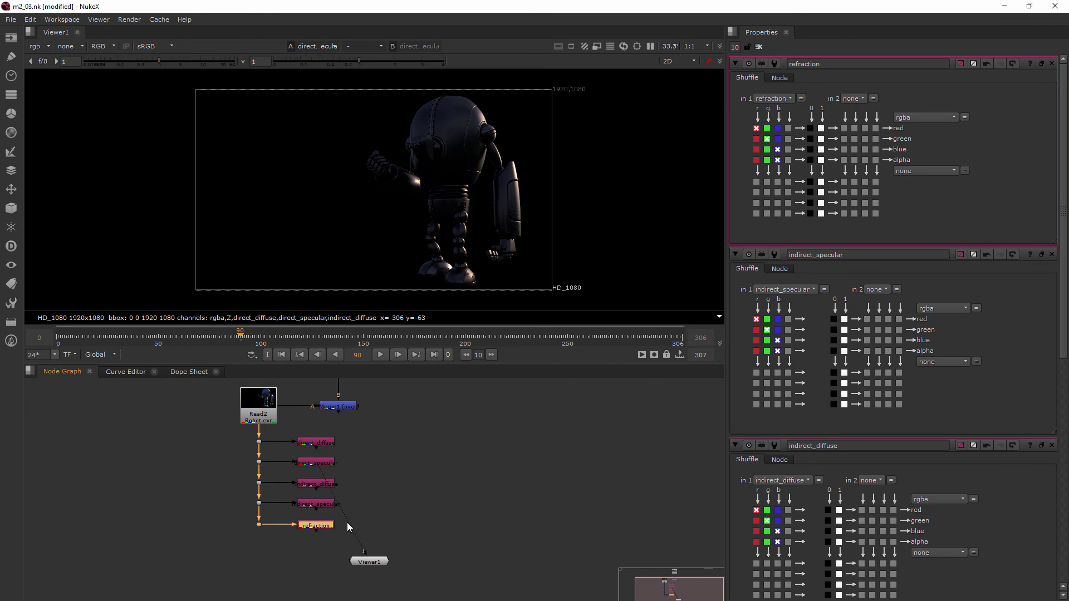
{"action": "left_click", "coordinate": [376, 471]}
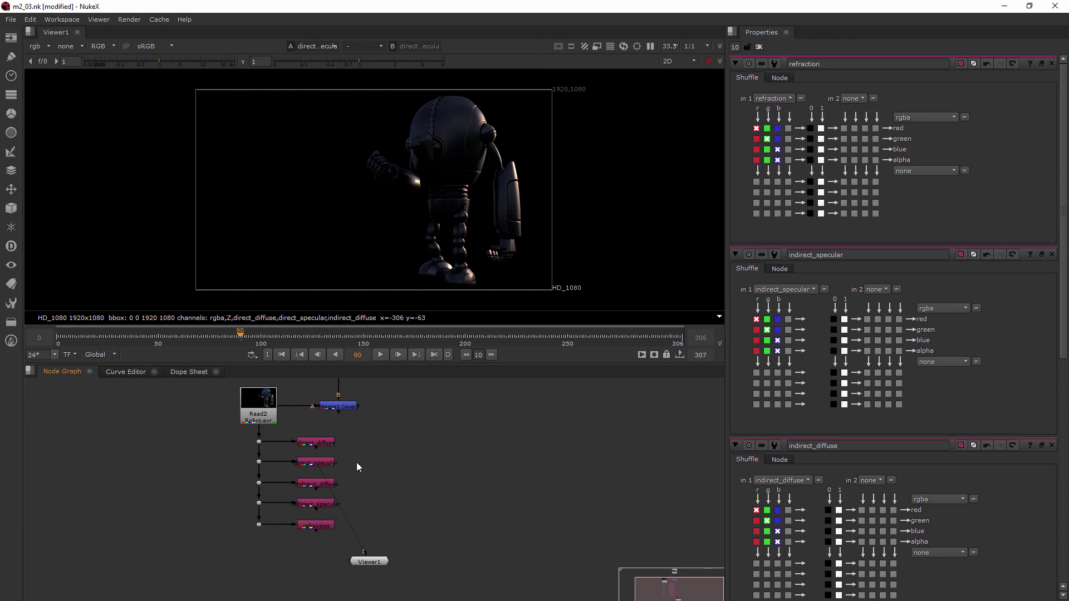
Clear every open Shuffle node panel from the Properties bin, leaving it empty
{"action": "left_click", "coordinate": [759, 47]}
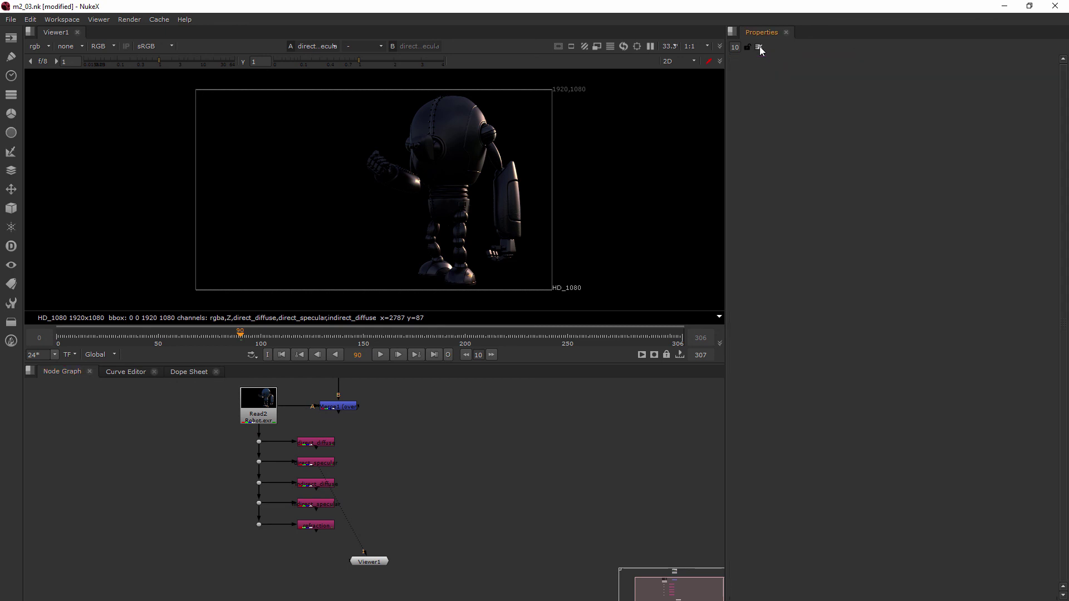